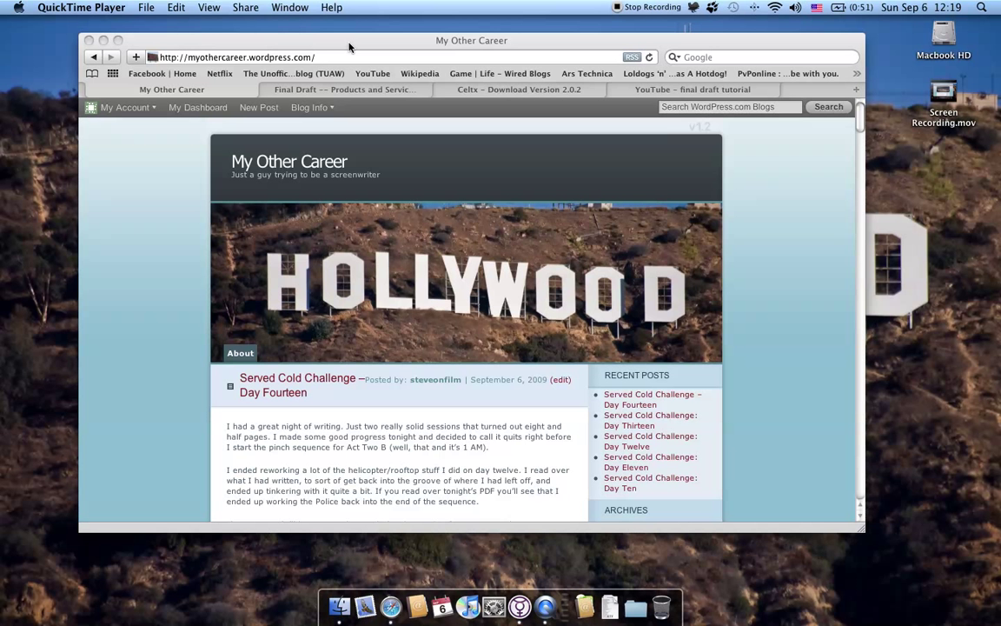
Review the tagline, purchase options and free demo link on the Final Draft product page.
{"action": "key", "text": "XF86AudioMute"}
{"action": "left_click", "coordinate": [350, 47]}
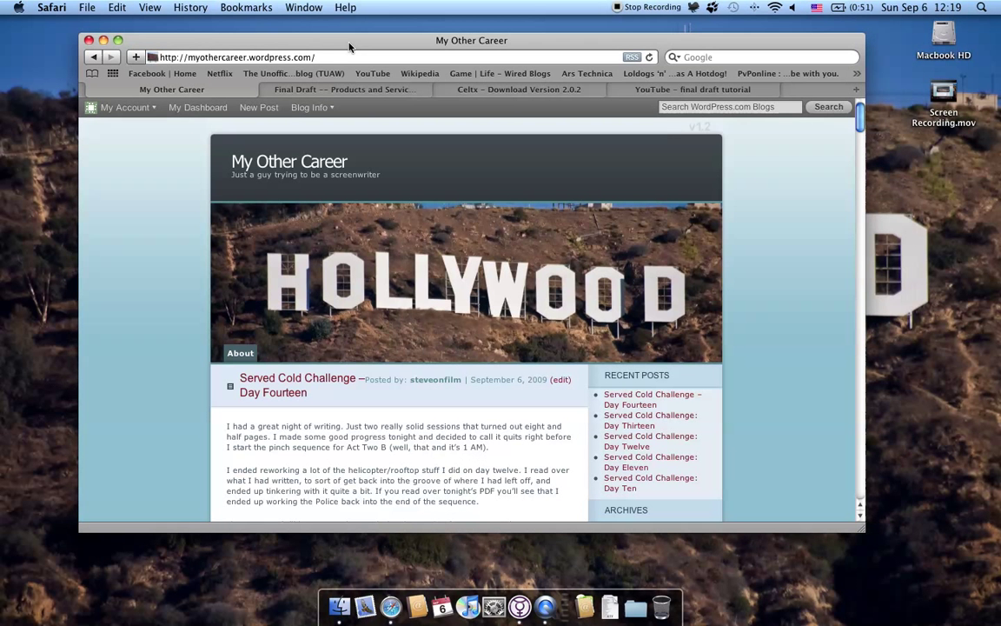
{"action": "left_click", "coordinate": [350, 91]}
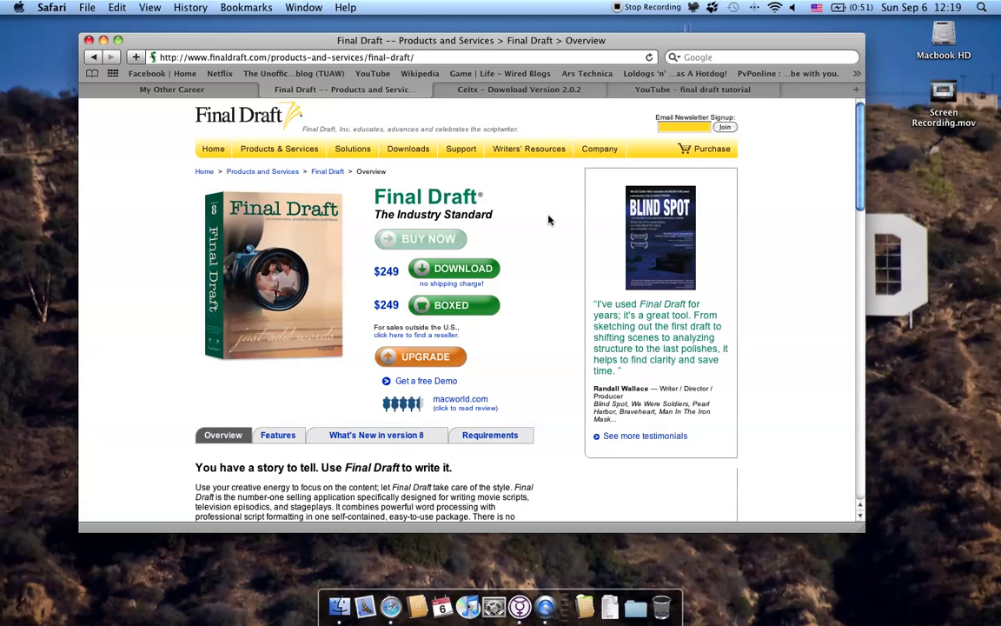
{"action": "left_click_drag", "start_coordinate": [516, 215], "coordinate": [344, 213]}
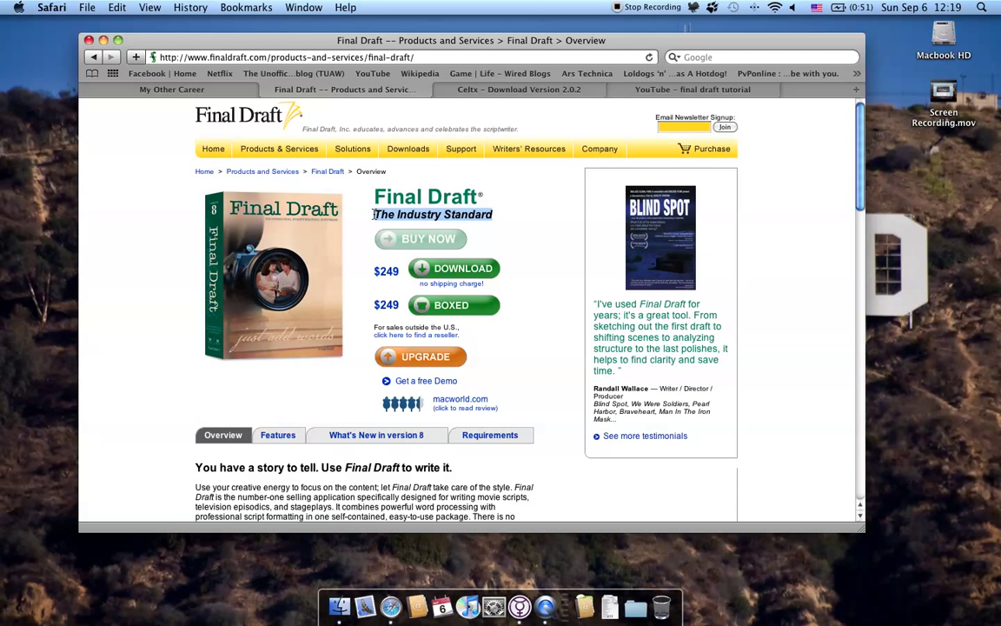
{"action": "left_click", "coordinate": [120, 239]}
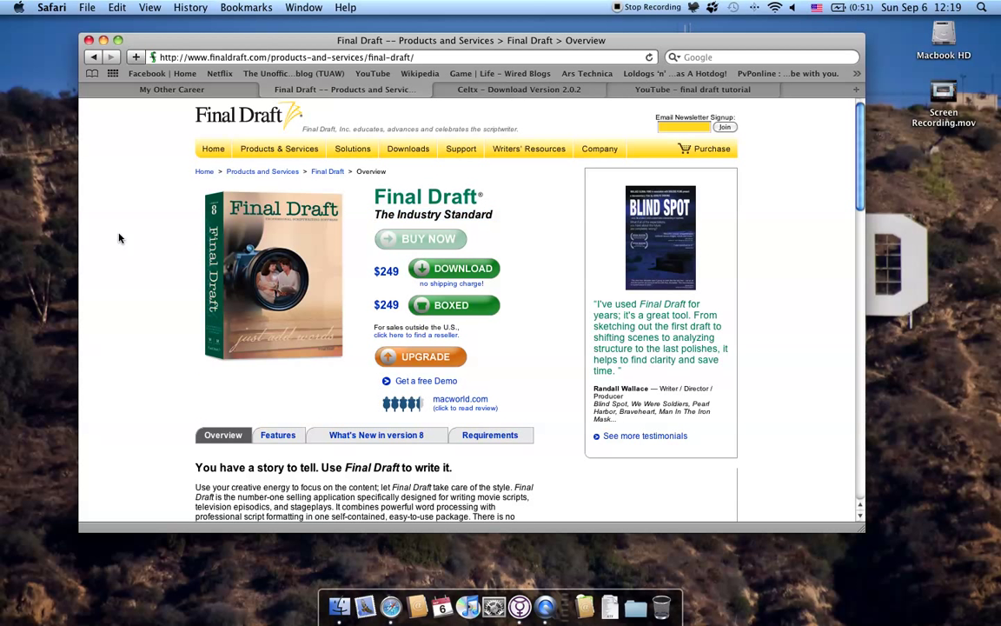
{"action": "left_click_drag", "start_coordinate": [324, 236], "coordinate": [383, 267]}
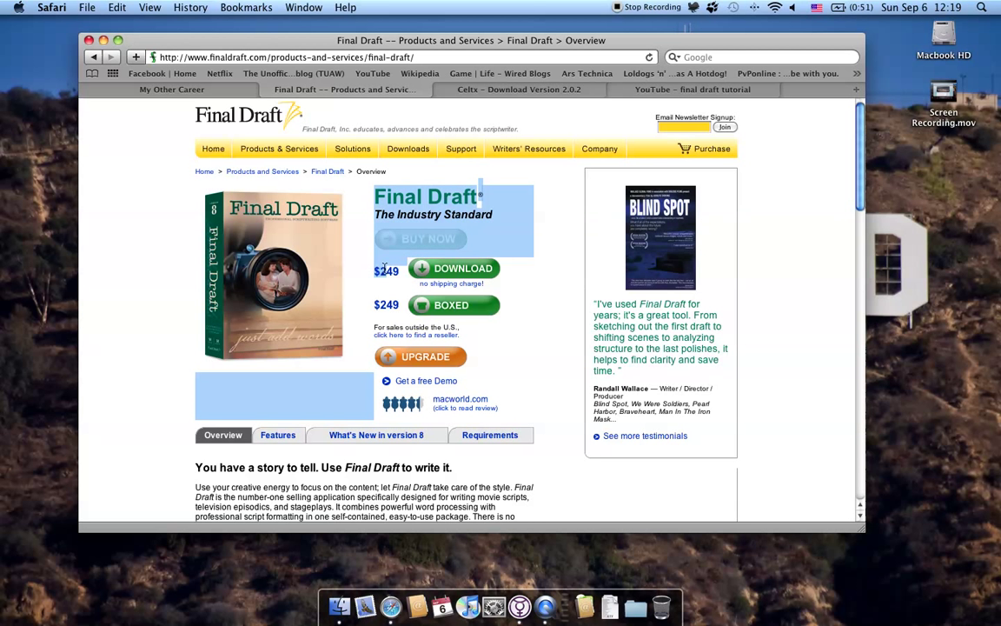
{"action": "left_click", "coordinate": [360, 246]}
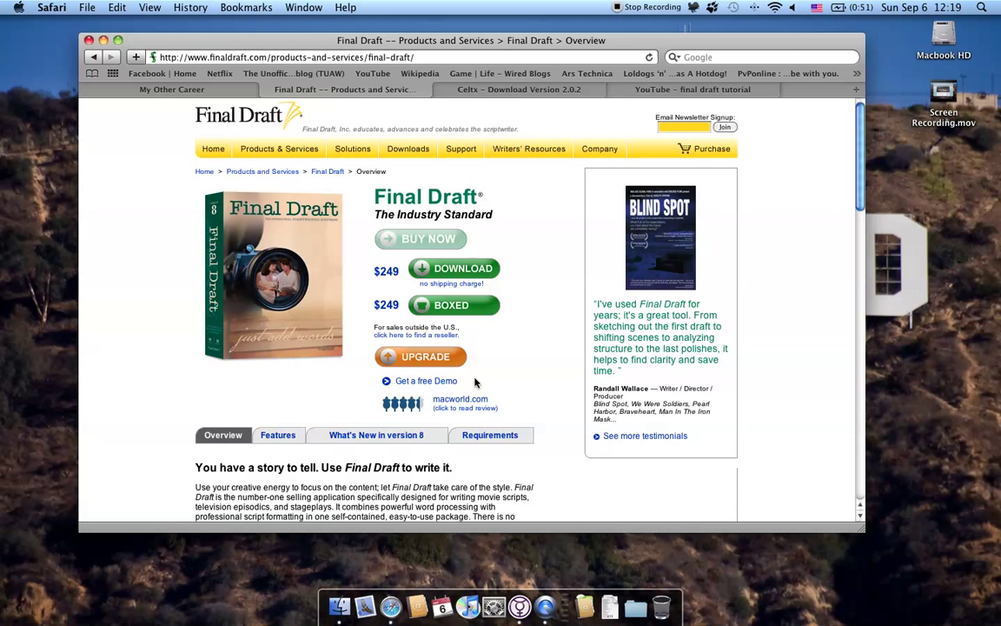
{"action": "left_click_drag", "start_coordinate": [476, 382], "coordinate": [376, 384]}
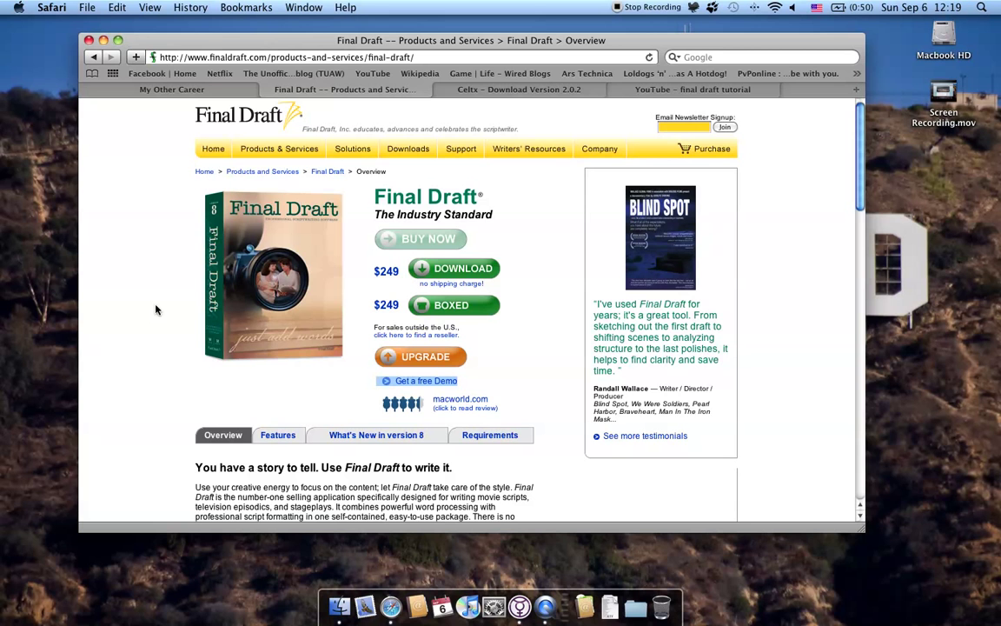
Minimize the browser window, switch to Final Draft 7 and move the untitled screenplay window nearer the middle of the desktop.
{"action": "left_click", "coordinate": [102, 40]}
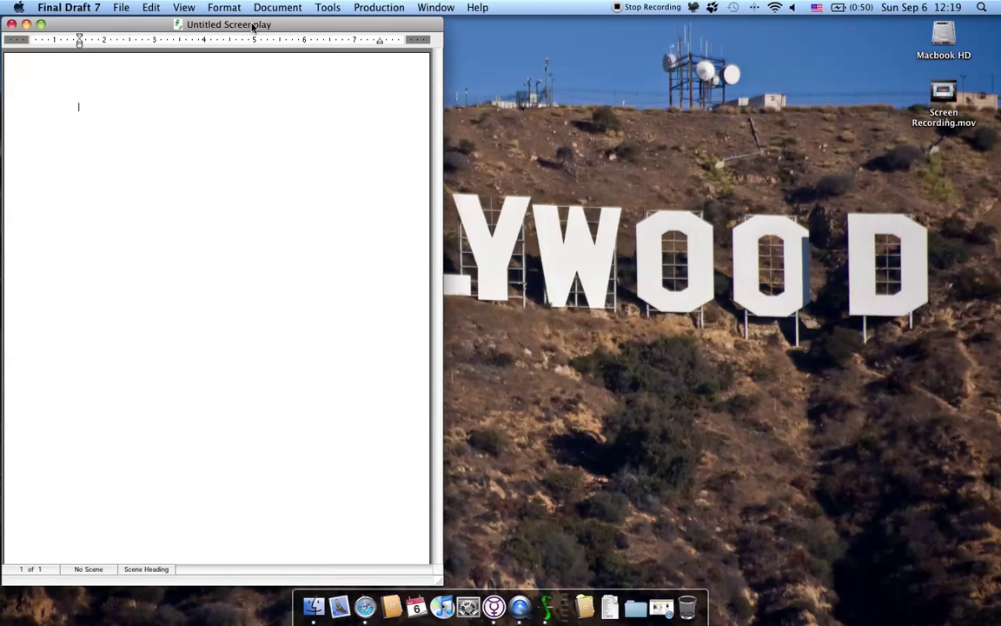
{"action": "left_click_drag", "start_coordinate": [252, 27], "coordinate": [445, 22]}
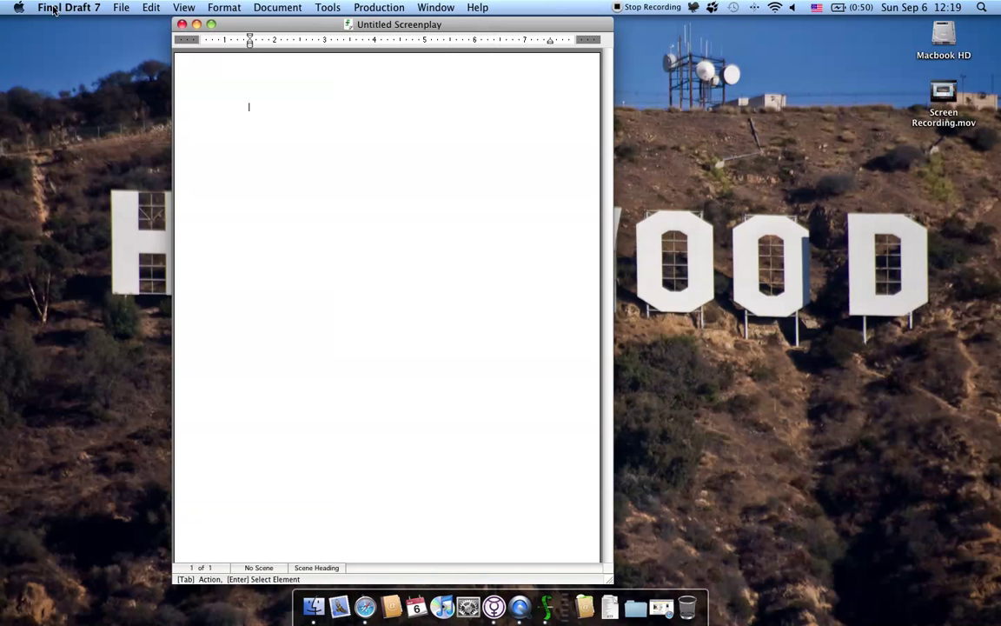
{"action": "left_click", "coordinate": [120, 8]}
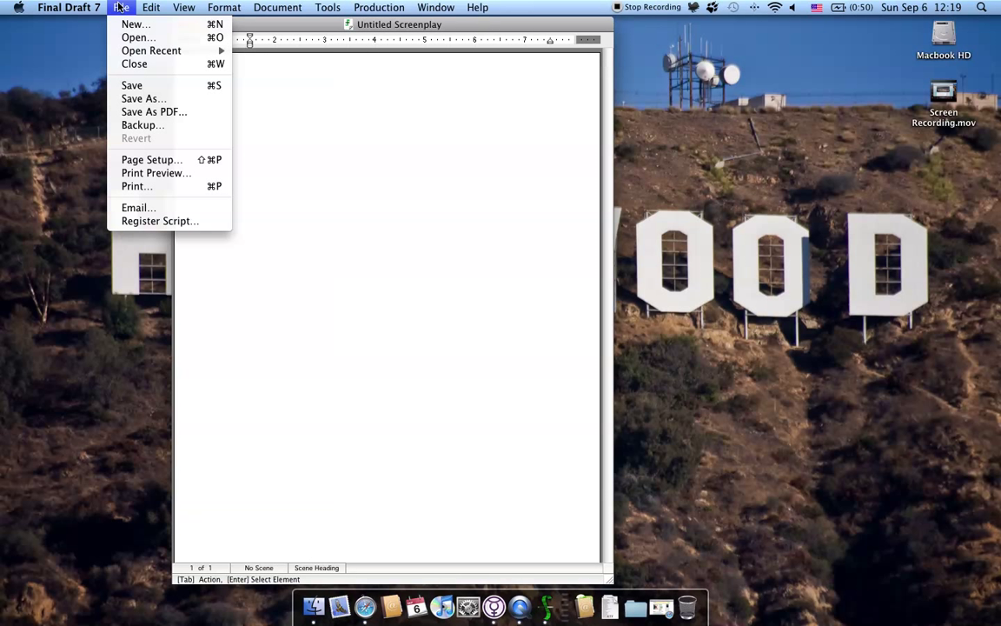
{"action": "mouse_move", "coordinate": [166, 50]}
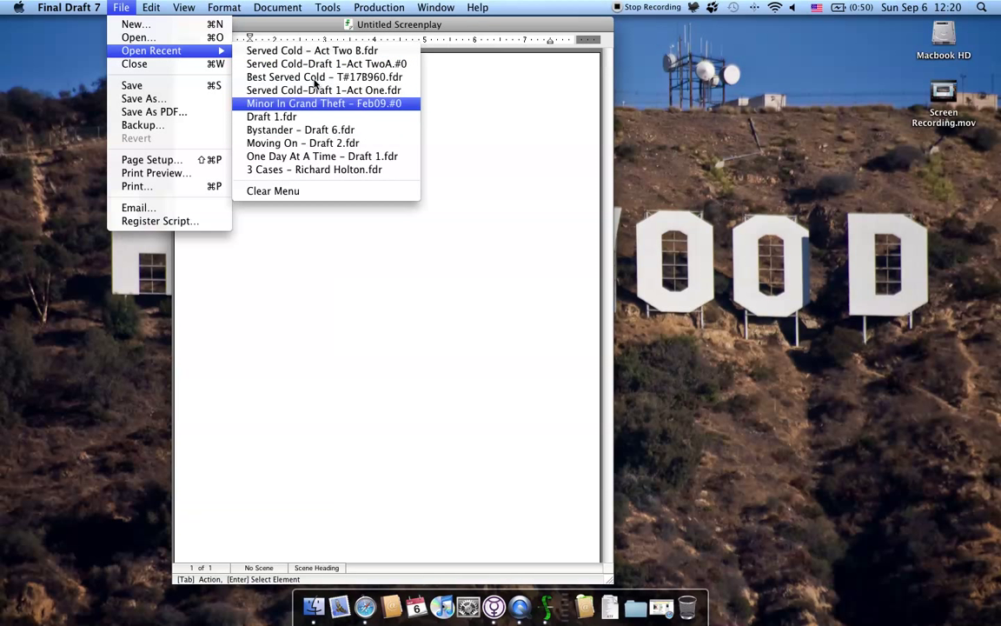
{"action": "mouse_move", "coordinate": [328, 7]}
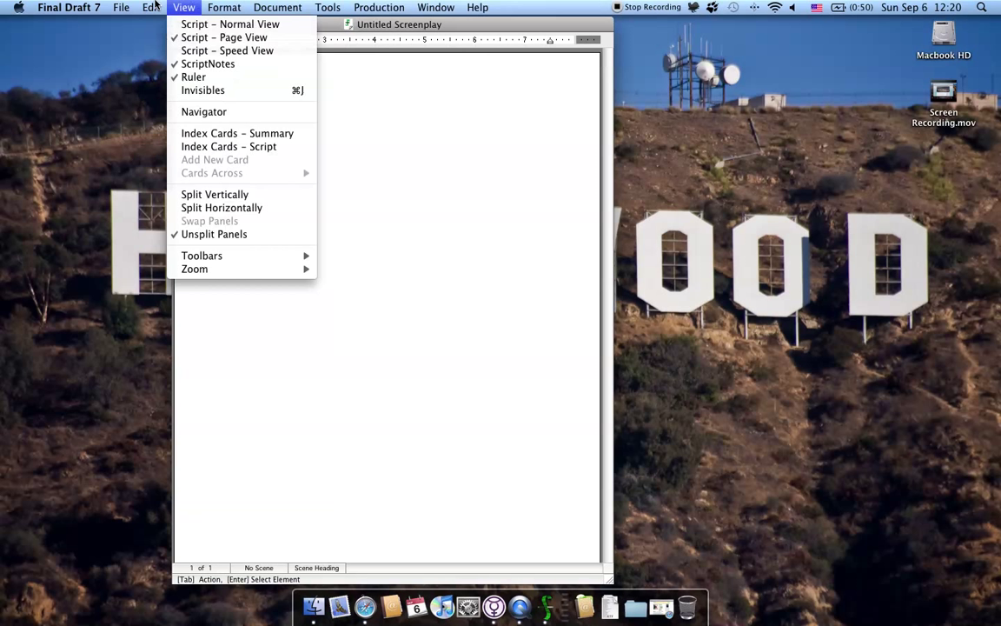
{"action": "left_click", "coordinate": [563, 297]}
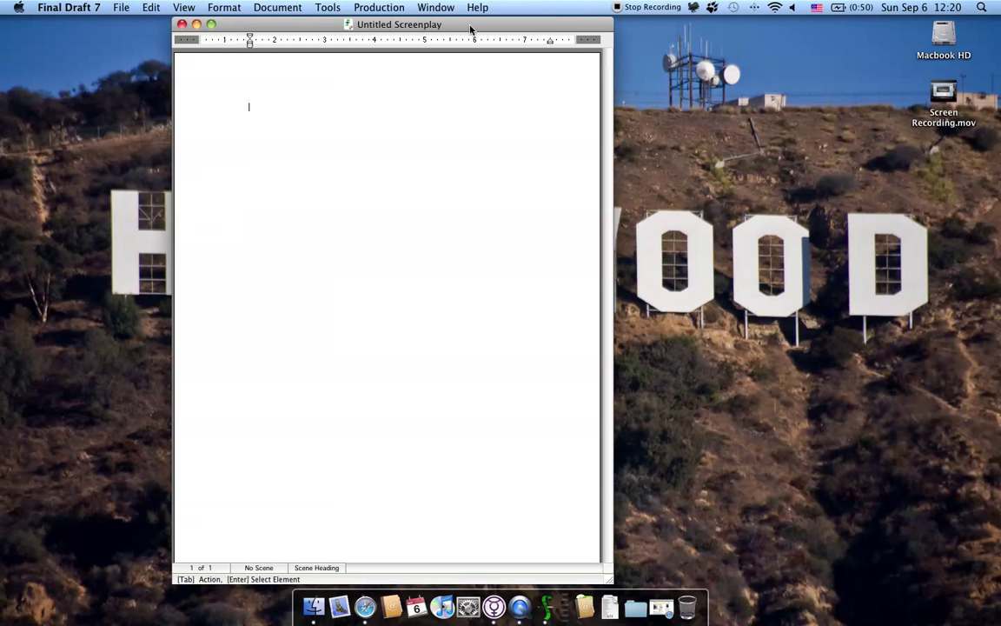
{"action": "left_click_drag", "start_coordinate": [471, 28], "coordinate": [463, 28]}
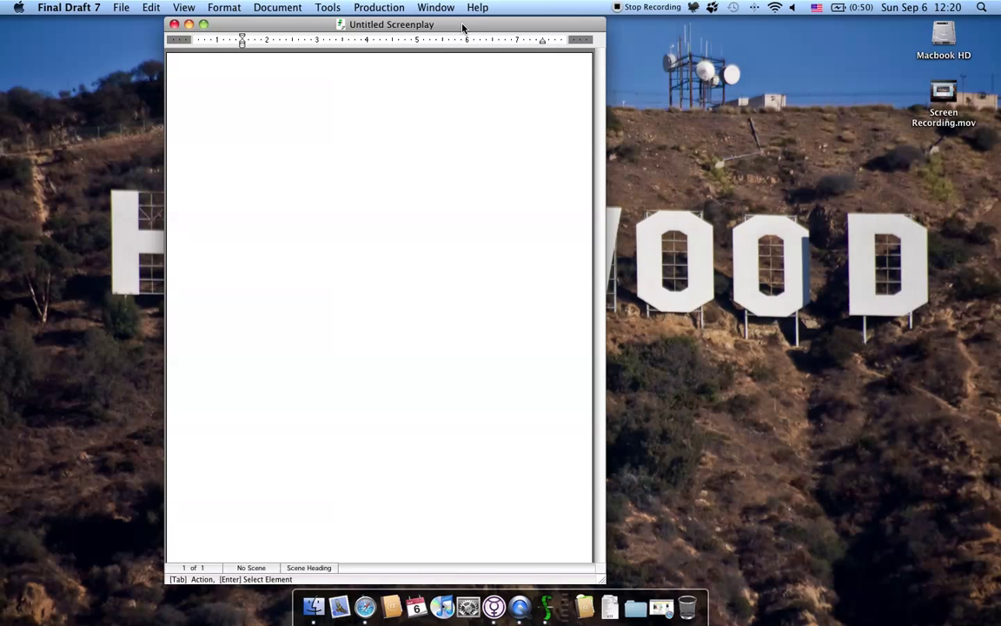
Write the scene heading "INT. WAREHOUSE - NIGHT" in the blank screenplay, using the SmartType suggestions.
{"action": "type", "text": "INT."}
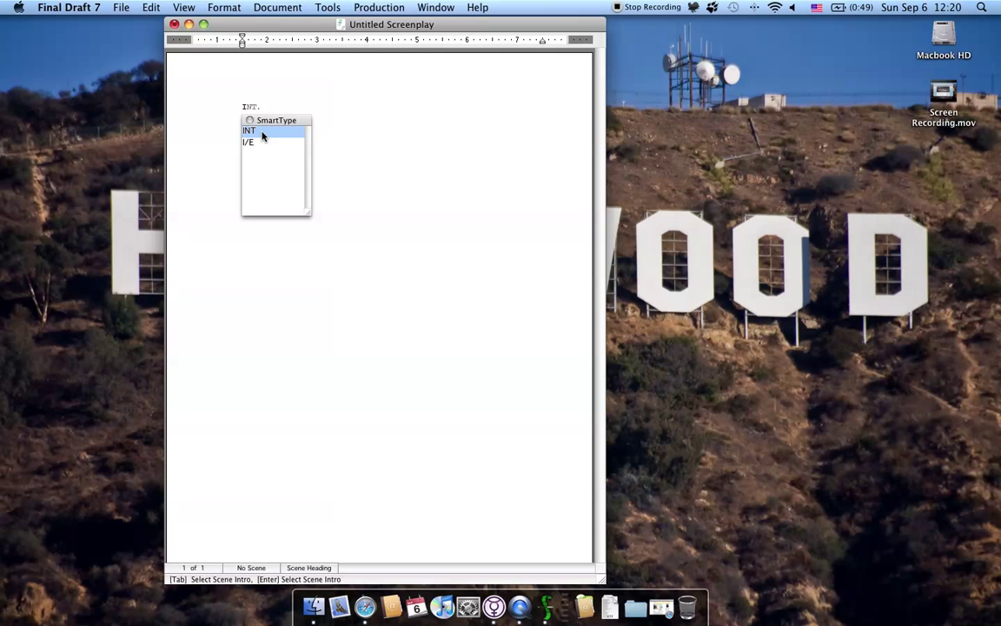
{"action": "key", "text": "Down"}
{"action": "key", "text": "Up"}
{"action": "key", "text": "Return"}
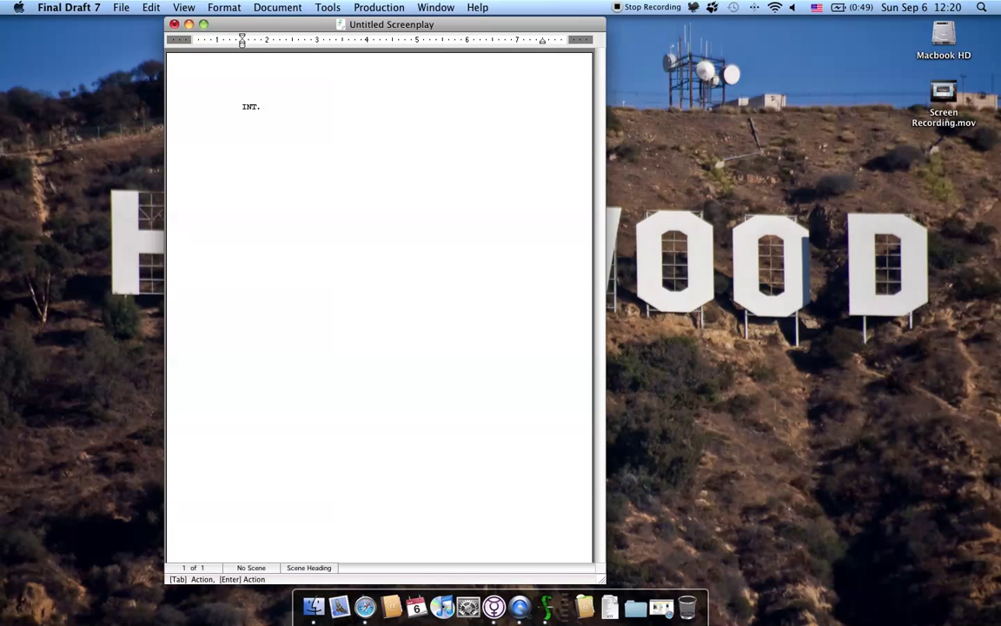
{"action": "type", "text": "WAREHOUSE - D"}
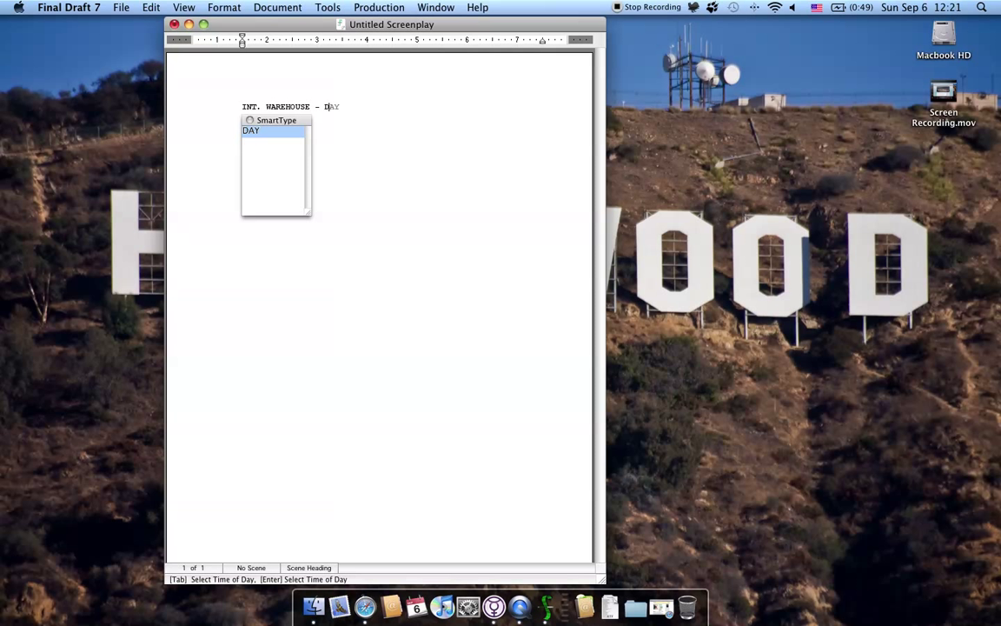
{"action": "key", "text": "BackSpace"}
{"action": "type", "text": "N"}
{"action": "key", "text": "Return"}
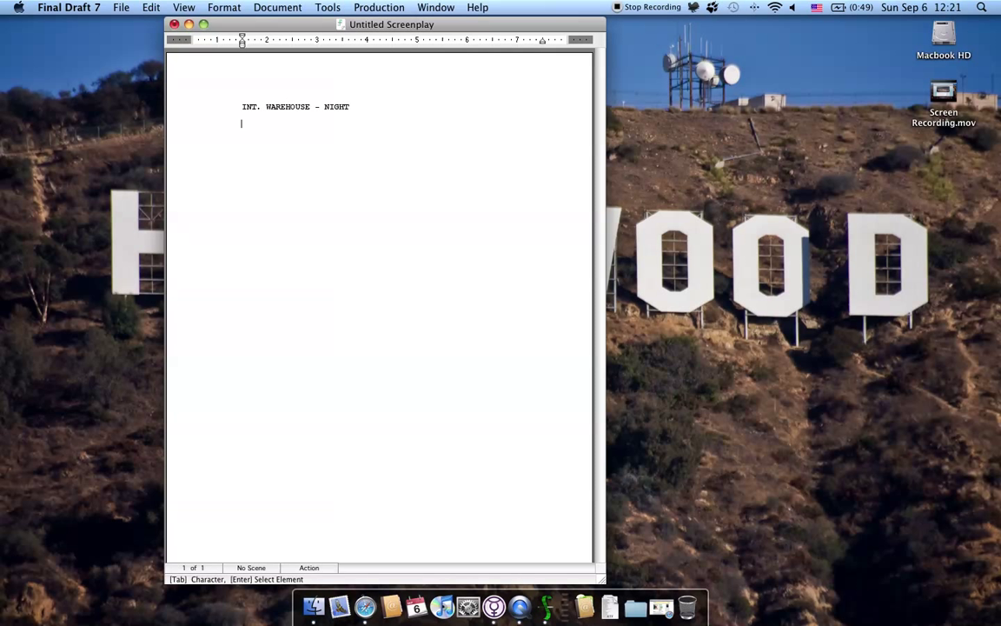
Add the action line "The warehouse is dark and dirty." below the scene heading.
{"action": "type", "text": "The warehouse is da"}
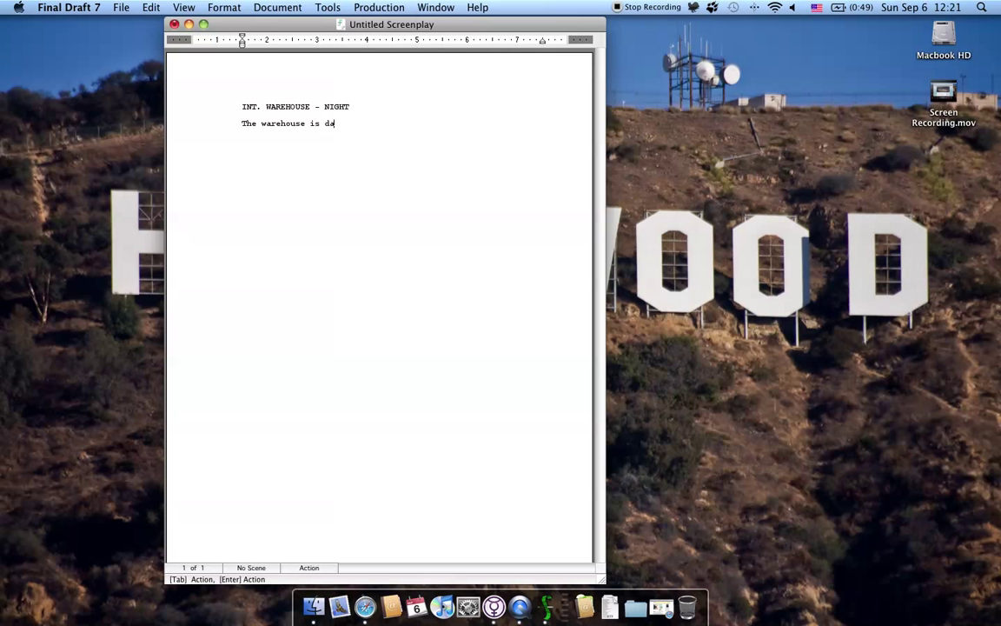
{"action": "type", "text": "rk and dirty."}
{"action": "key", "text": "Return"}
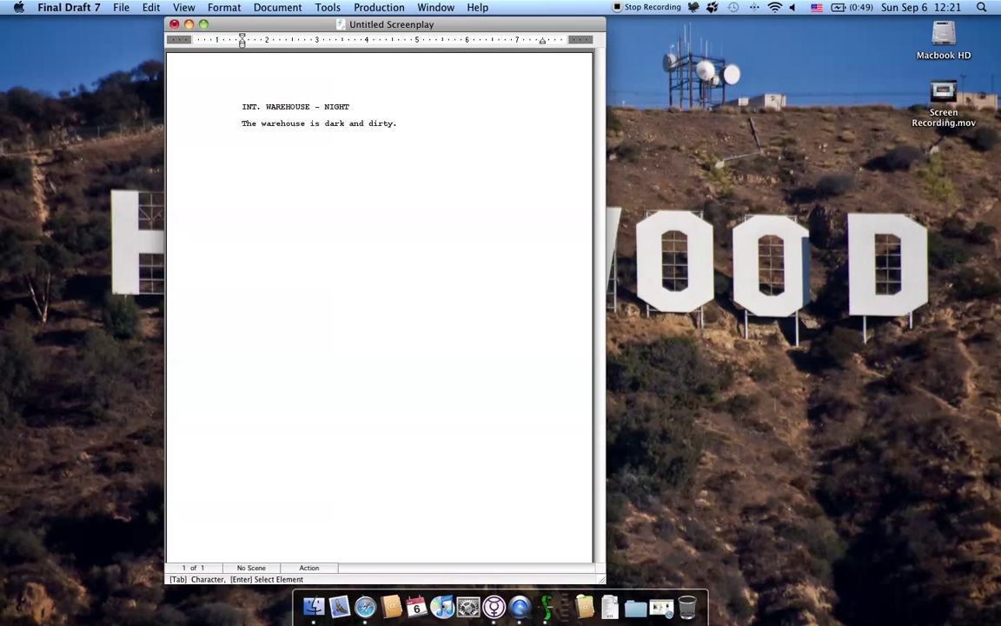
Add the first character's name as a Character element with the dialogue "Hello, I hope you find this useful.".
{"action": "key", "text": "Tab"}
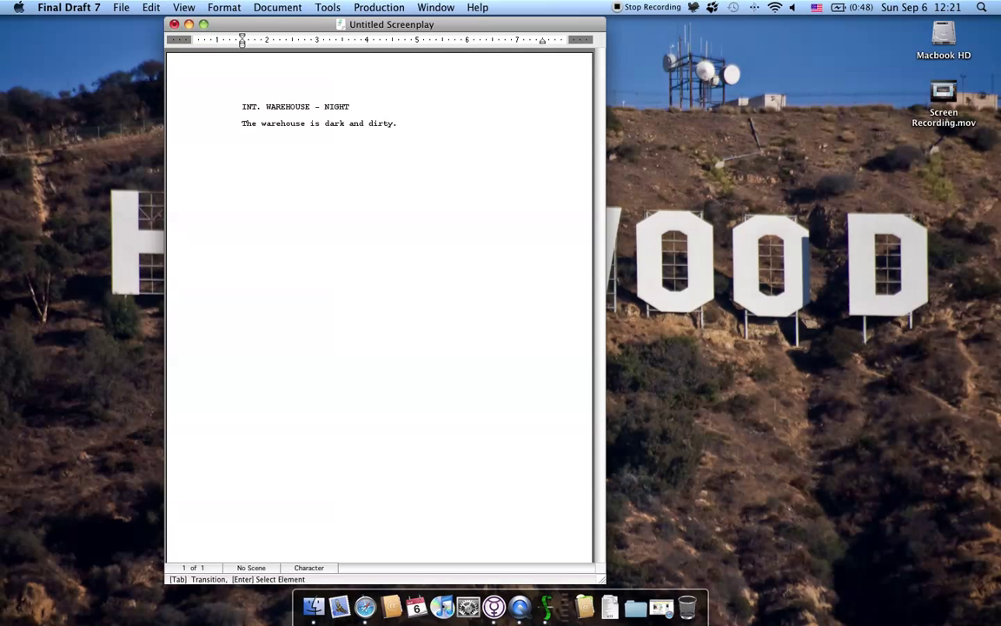
{"action": "type", "text": "STEVE"}
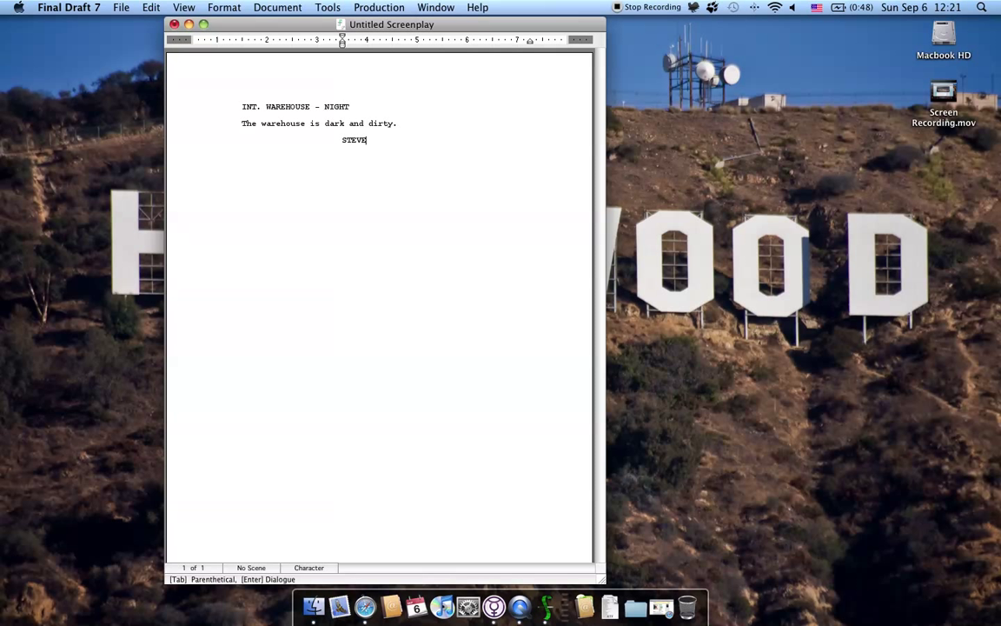
{"action": "key", "text": "Return"}
{"action": "type", "text": "Hell"}
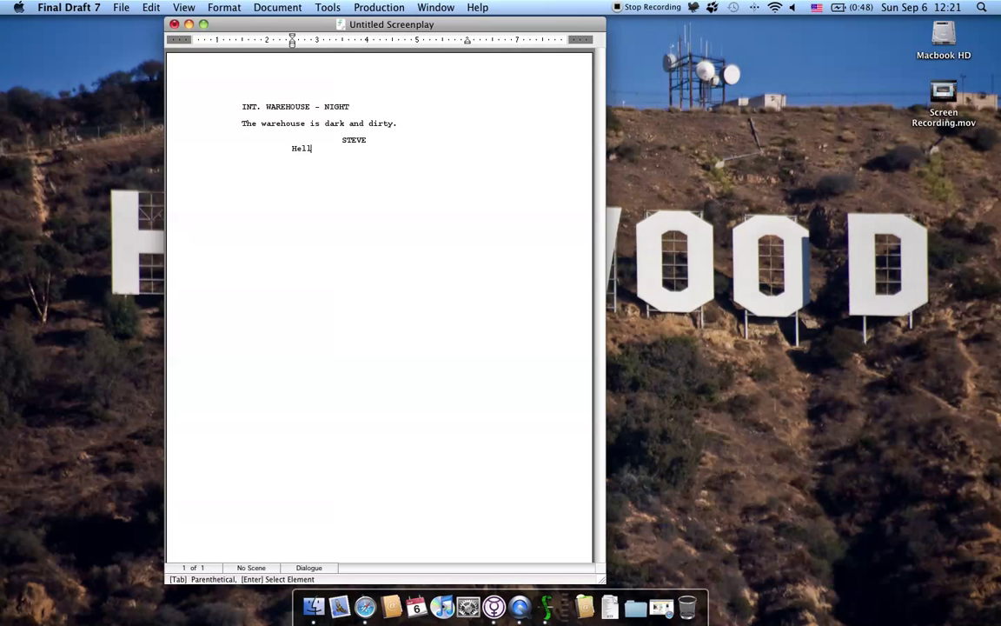
{"action": "type", "text": "o, I hope you find this use"}
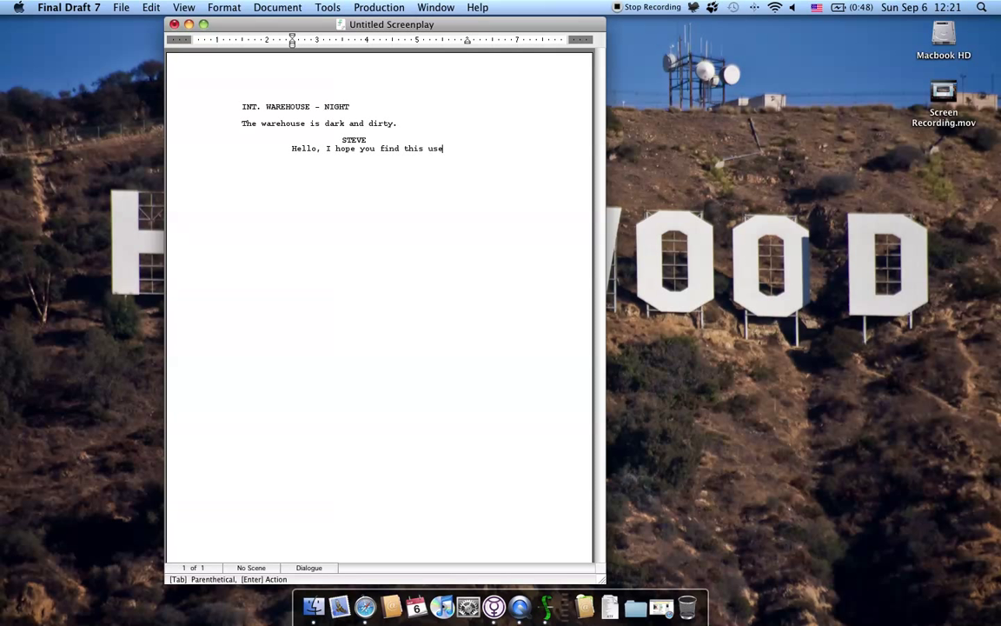
{"action": "type", "text": "full."}
{"action": "key", "text": "BackSpace"}
{"action": "key", "text": "BackSpace"}
{"action": "type", "text": "."}
{"action": "key", "text": "Return"}
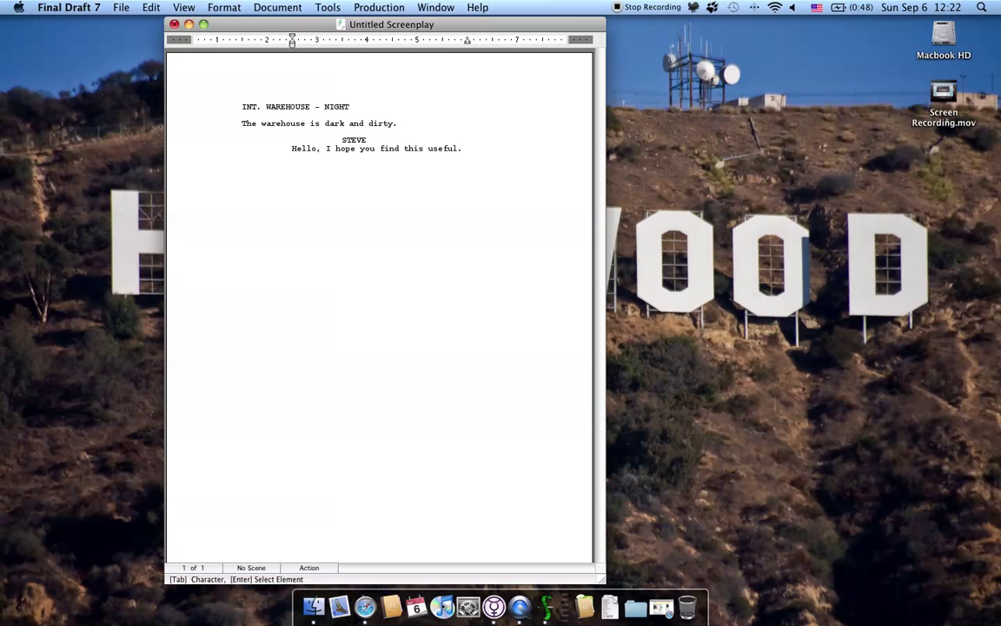
Add a second character's name as a Character element with the dialogue "Yo man, what's up?".
{"action": "key", "text": "Tab"}
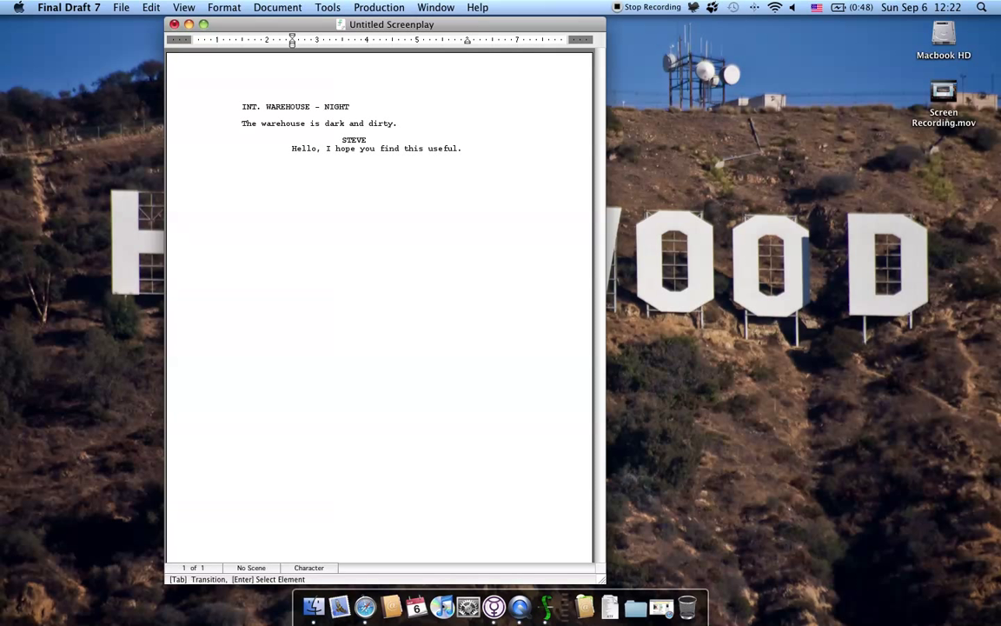
{"action": "type", "text": "BOB"}
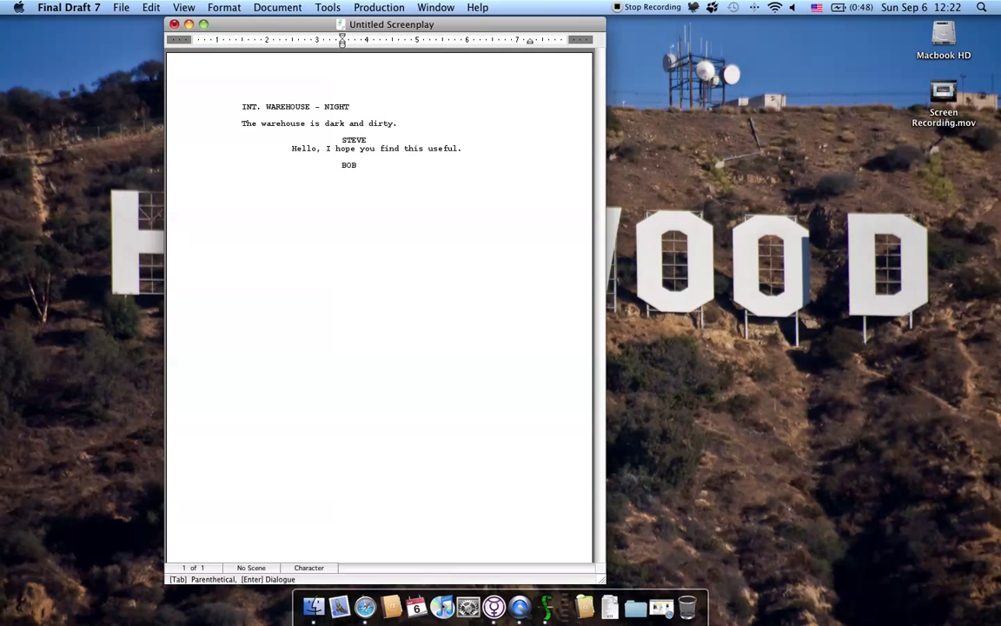
{"action": "key", "text": "Return"}
{"action": "type", "text": "Yo man, wh"}
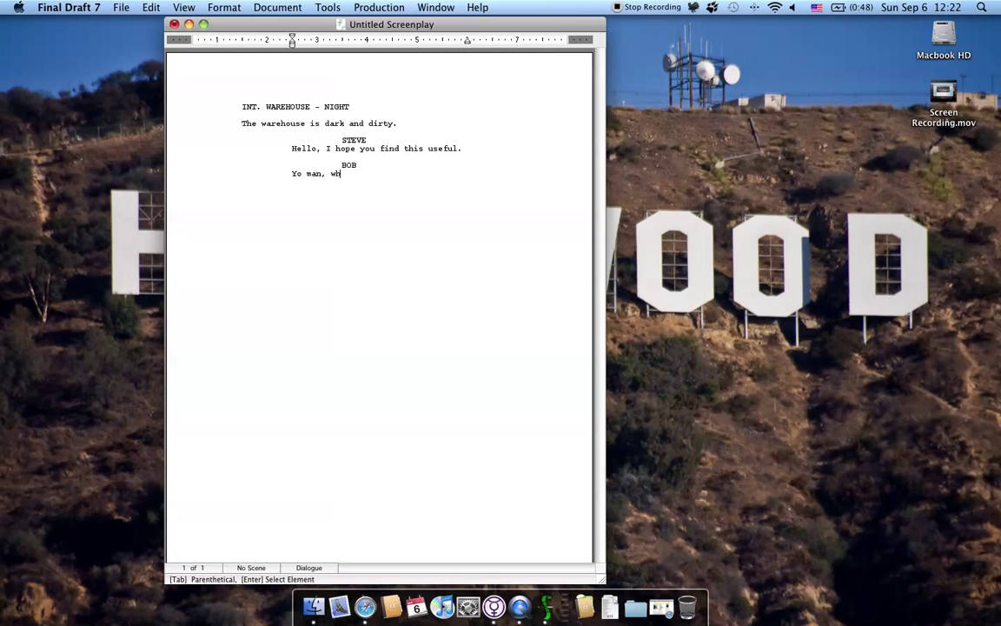
{"action": "type", "text": "at's up?"}
{"action": "key", "text": "Return"}
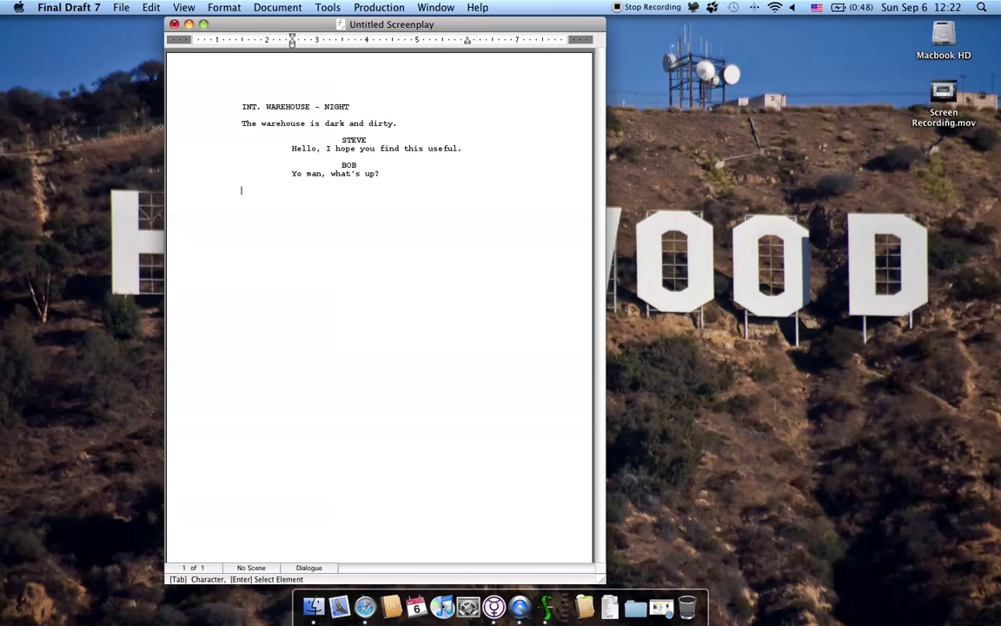
Accept the suggested first character as the next speaker and give them the dialogue "First.".
{"action": "key", "text": "Tab"}
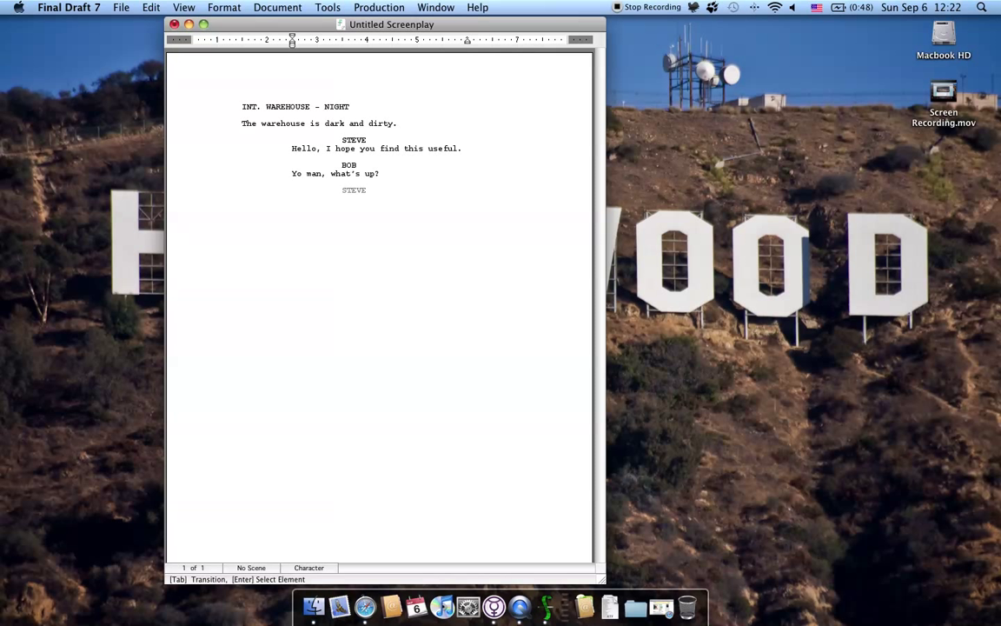
{"action": "key", "text": "Return"}
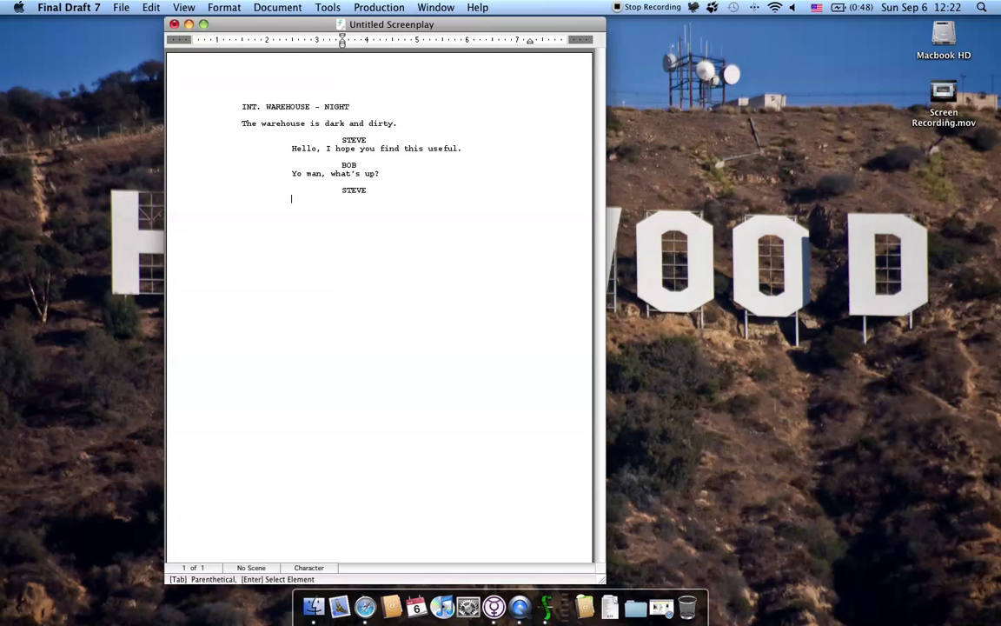
{"action": "type", "text": "First,"}
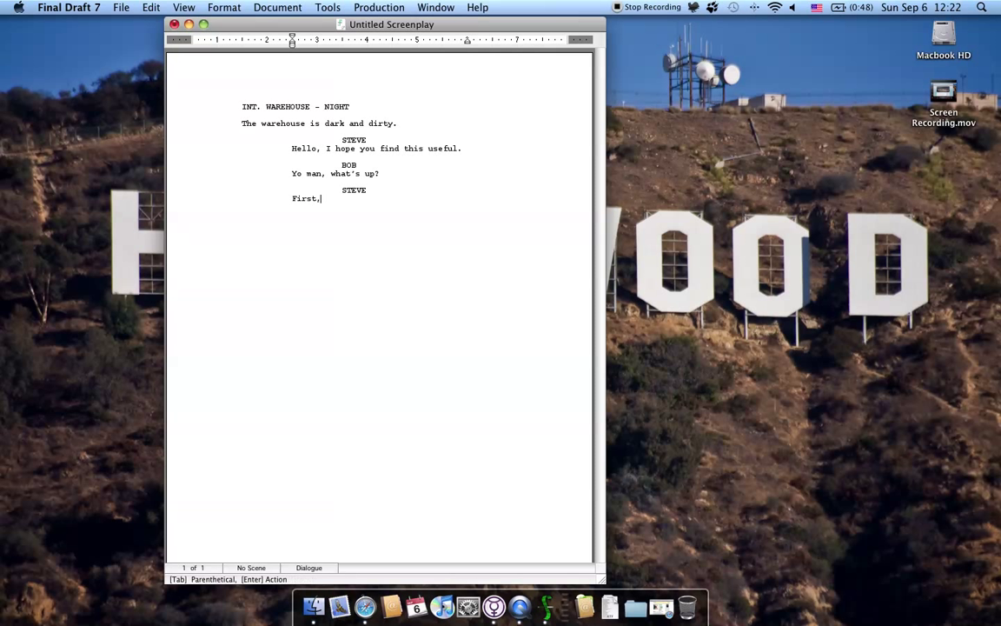
{"action": "key", "text": "Return"}
Accept the suggested second character as the next speaker and give them the dialogue "Second.".
{"action": "key", "text": "Tab"}
{"action": "key", "text": "Return"}
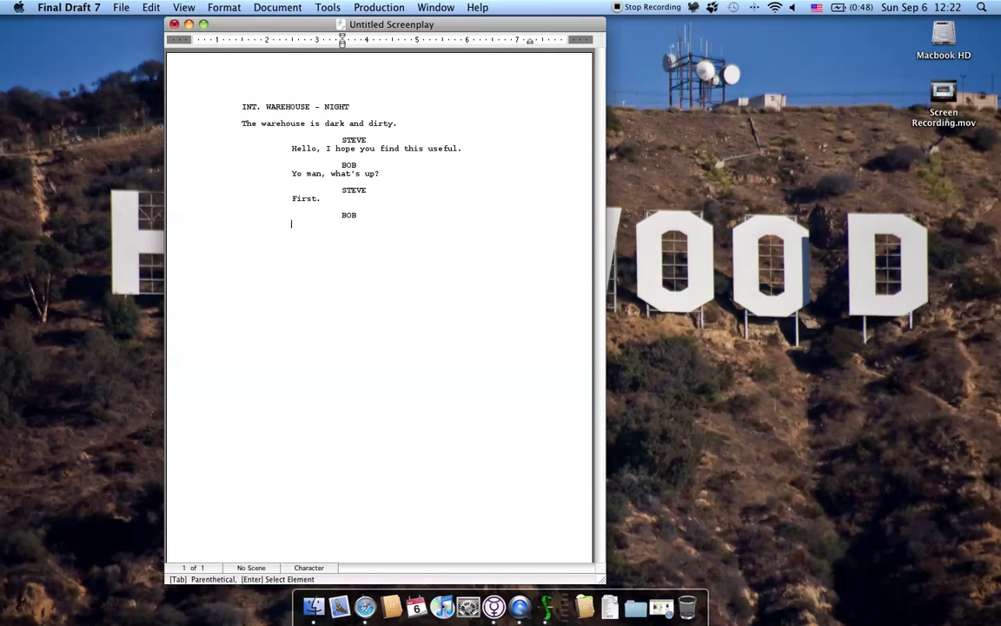
{"action": "type", "text": "Second"}
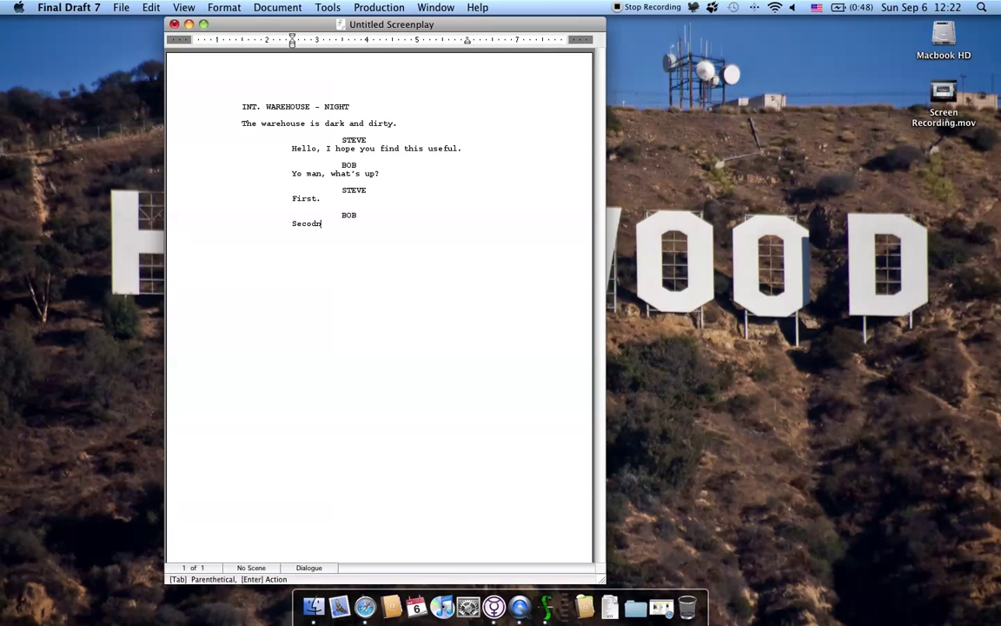
{"action": "key", "text": "BackSpace"}
{"action": "key", "text": "BackSpace"}
{"action": "key", "text": "Return"}
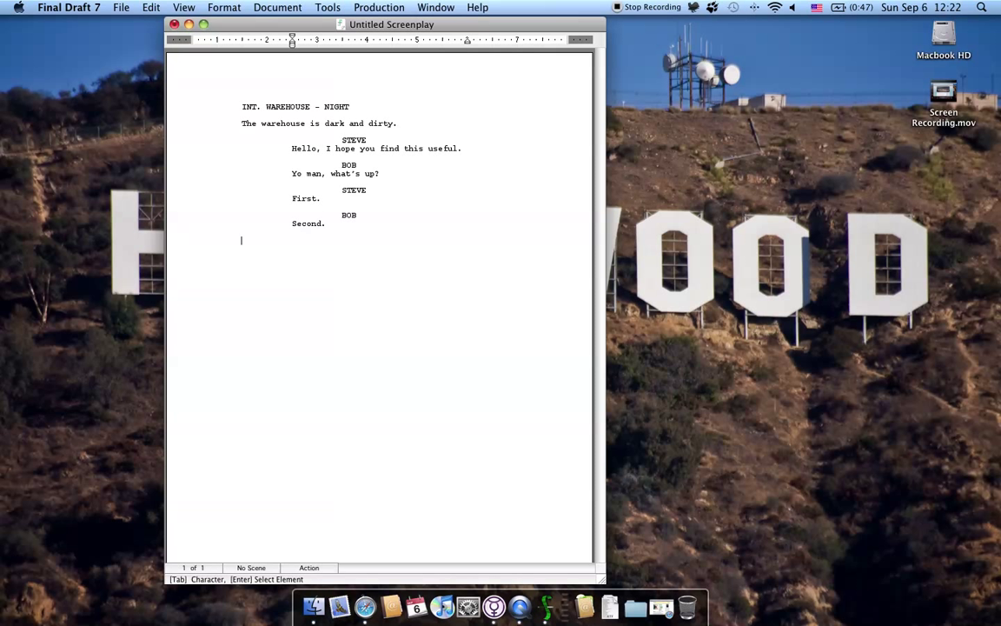
Add an action line in which the first character waves, followed by that character's dialogue "I'm tired of this.".
{"action": "type", "text": "Steve waves."}
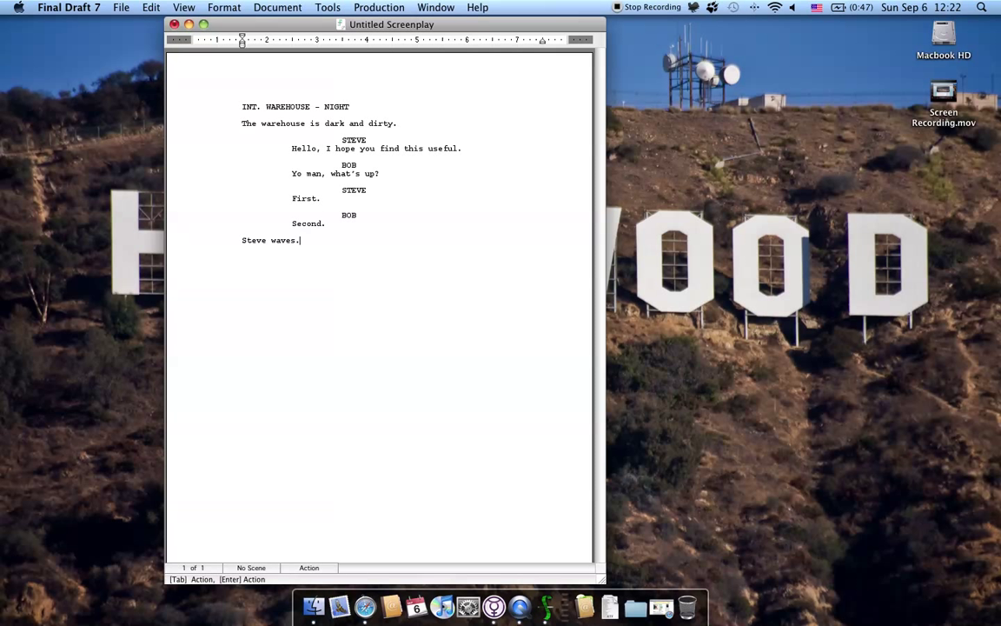
{"action": "key", "text": "Return"}
{"action": "key", "text": "Tab"}
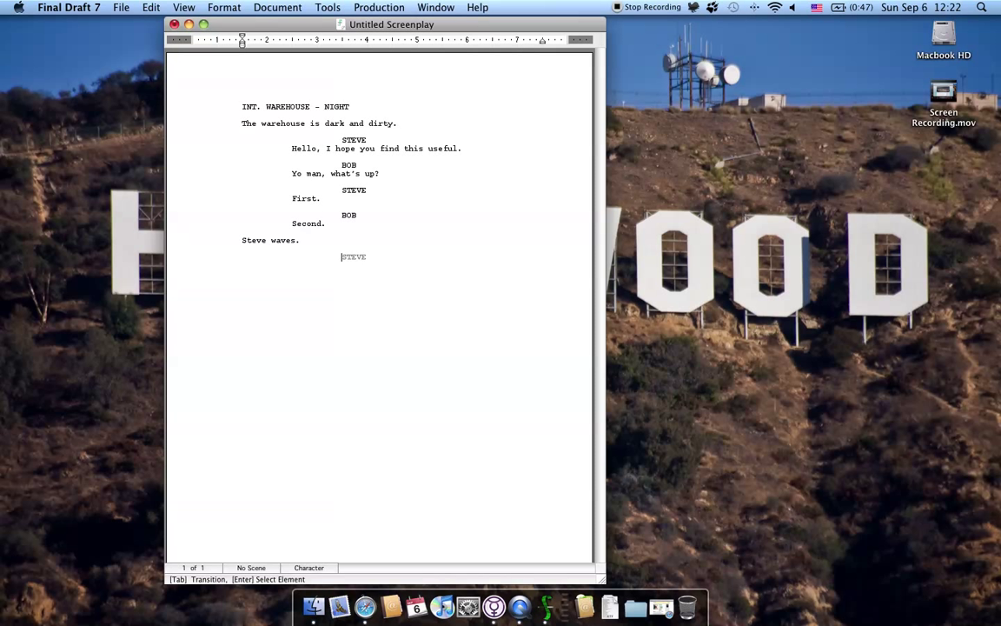
{"action": "key", "text": "Return"}
{"action": "type", "text": "I'"}
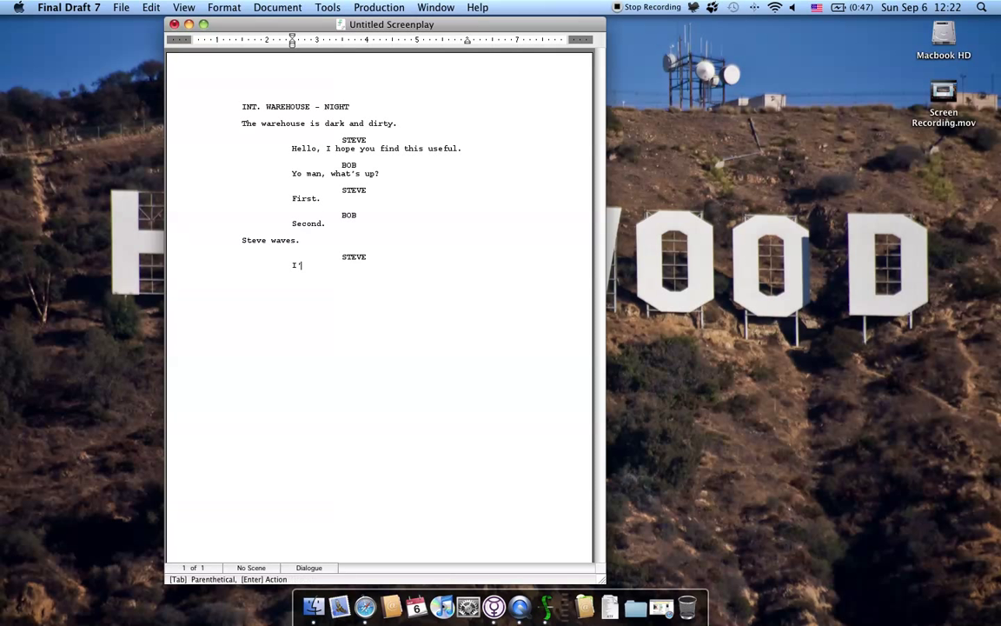
{"action": "type", "text": "m tired of this."}
{"action": "key", "text": "Return"}
Add an action line in which the first character waves his hands again, and make the same character the next speaker.
{"action": "type", "text": "Steve wa"}
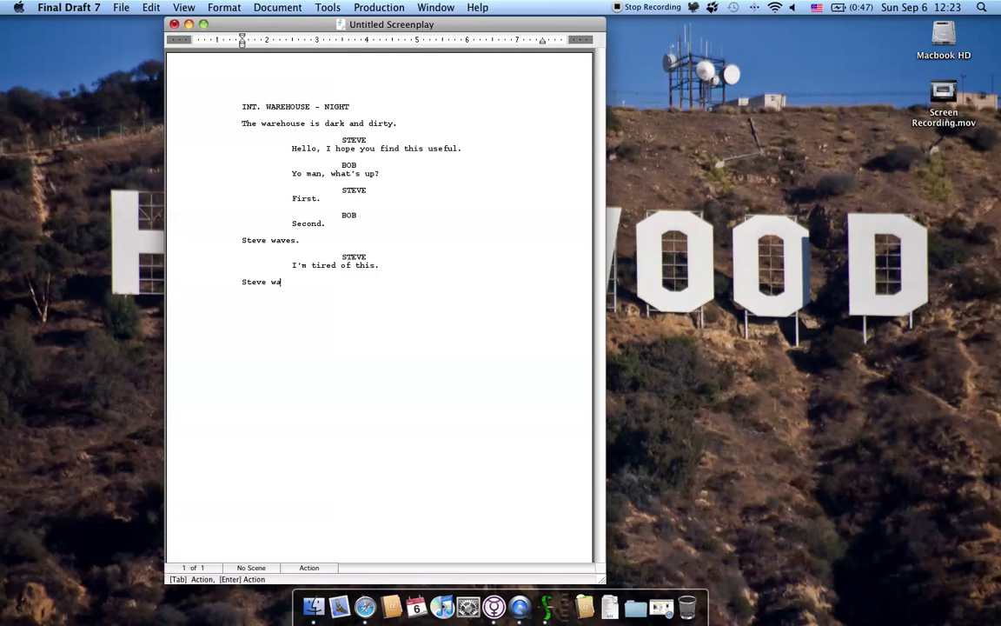
{"action": "type", "text": "vs his hands again."}
{"action": "key", "text": "Return"}
{"action": "key", "text": "Tab"}
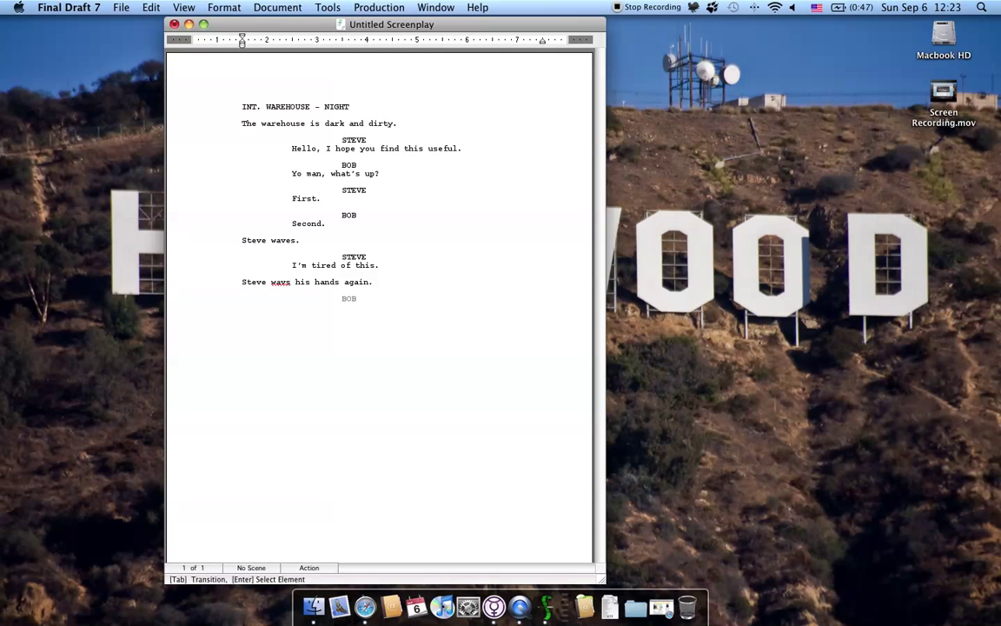
{"action": "type", "text": "s"}
{"action": "key", "text": "Return"}
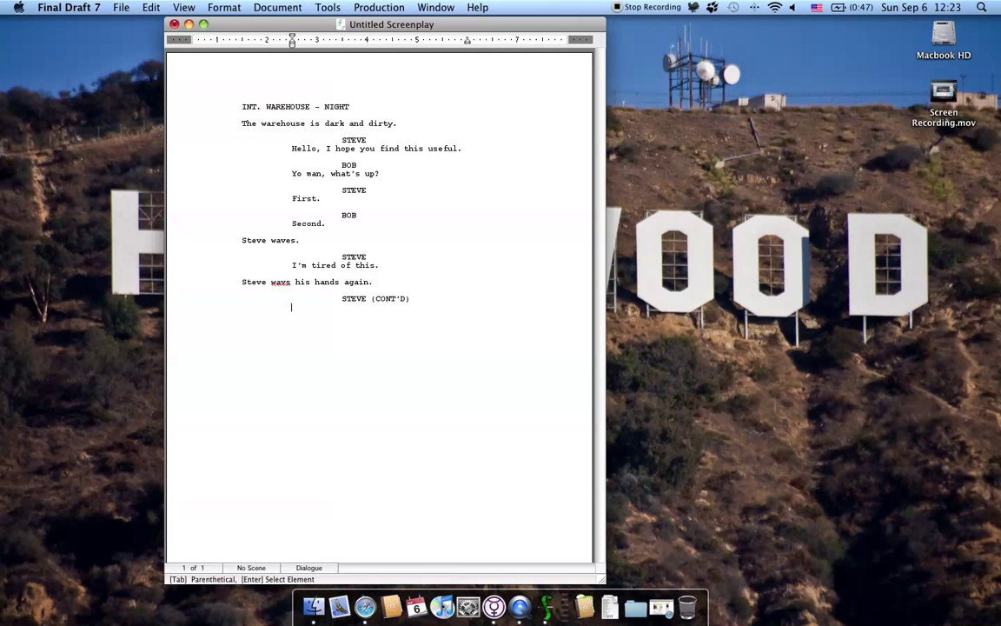
Correct the misspelled verb in the last action line to "waves" and highlight the (CONT'D) extension after the character name.
{"action": "left_click_drag", "start_coordinate": [412, 298], "coordinate": [369, 299]}
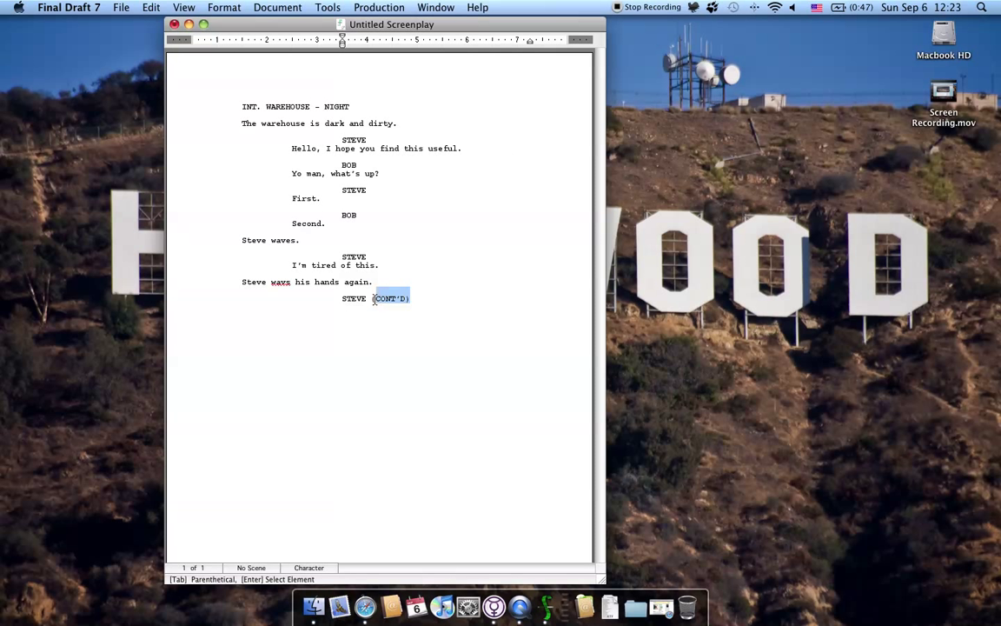
{"action": "left_click", "coordinate": [287, 282]}
{"action": "type", "text": "e"}
{"action": "left_click_drag", "start_coordinate": [406, 299], "coordinate": [370, 303]}
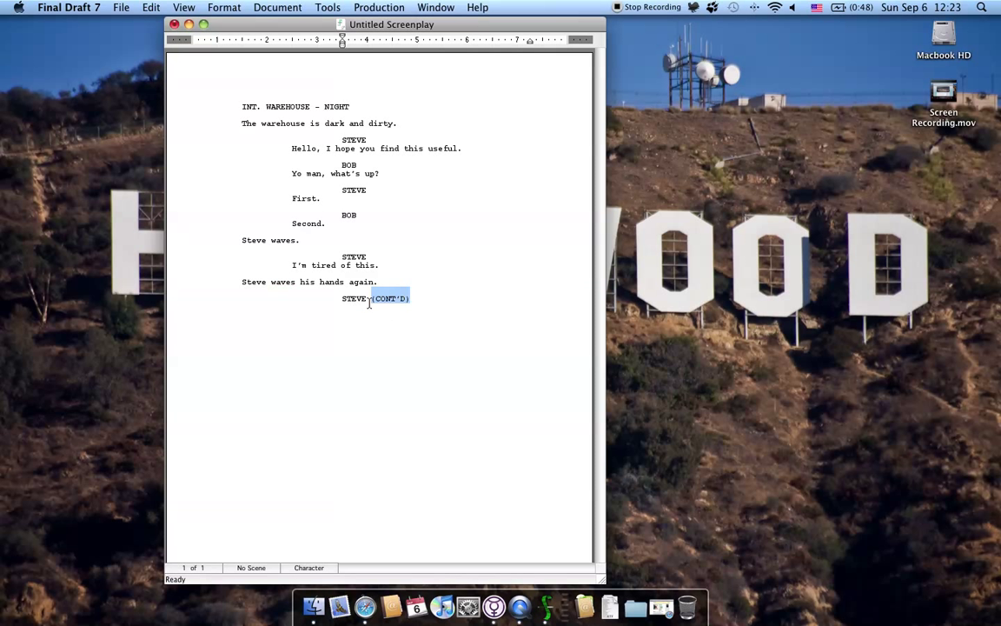
{"action": "left_click", "coordinate": [436, 305]}
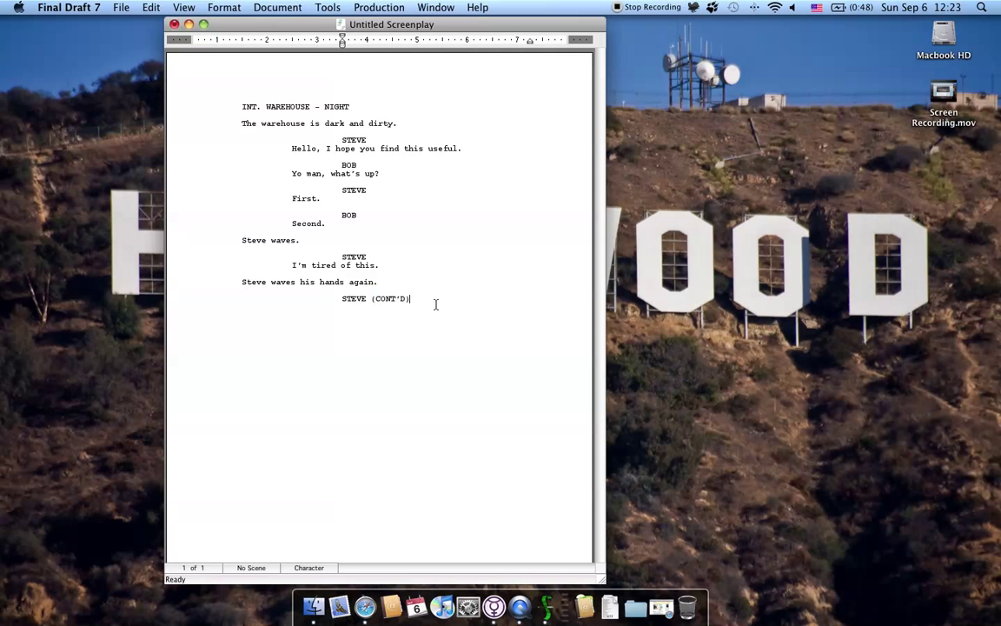
Show the script as Index Cards - Summary and enter a greeting introducing the first character on the INT. WAREHOUSE - NIGHT card.
{"action": "left_click", "coordinate": [188, 9]}
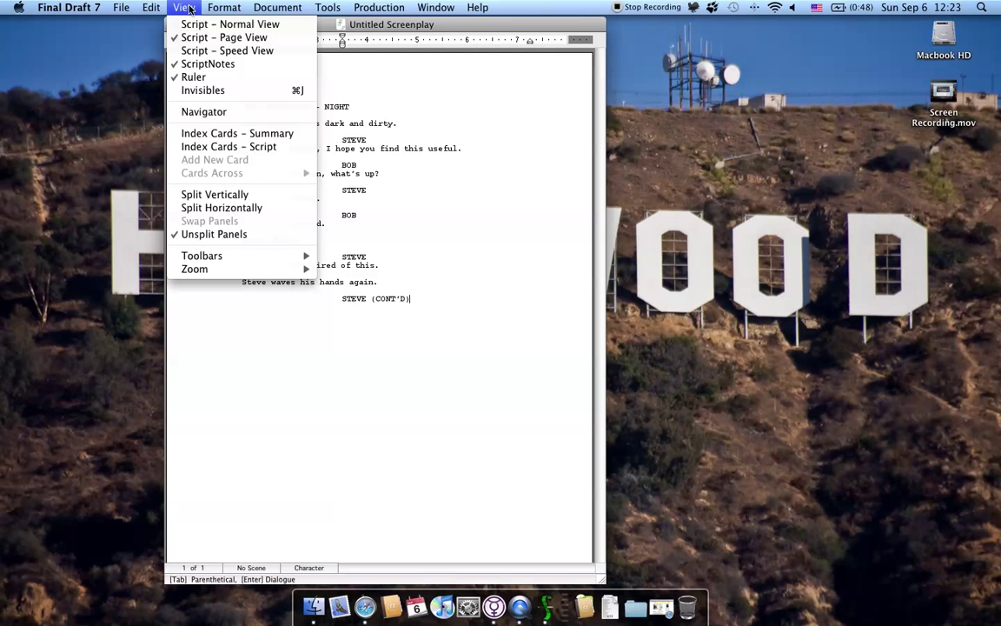
{"action": "left_click", "coordinate": [230, 135]}
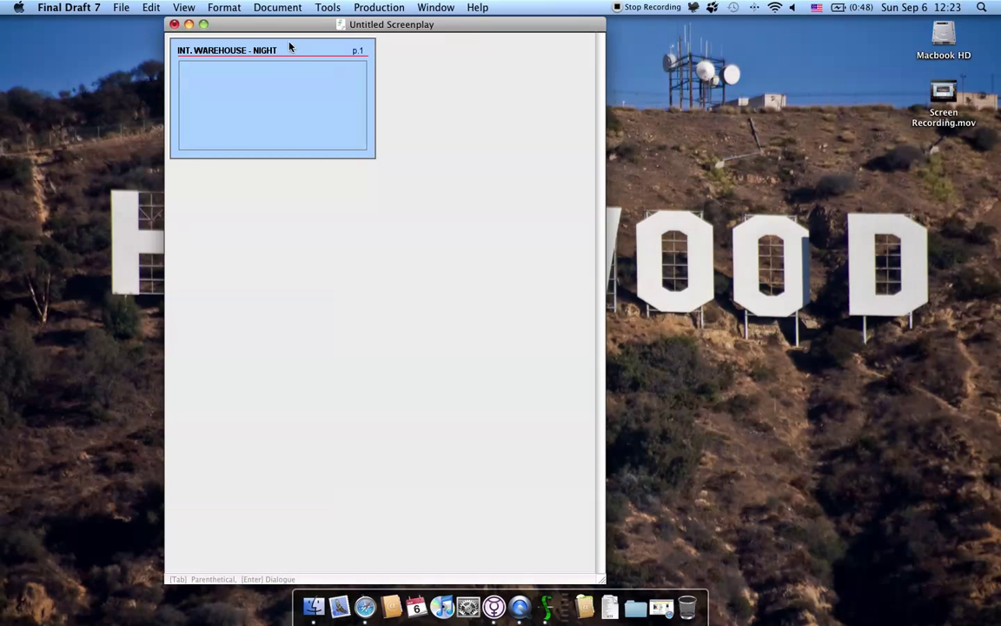
{"action": "left_click_drag", "start_coordinate": [290, 32], "coordinate": [285, 32]}
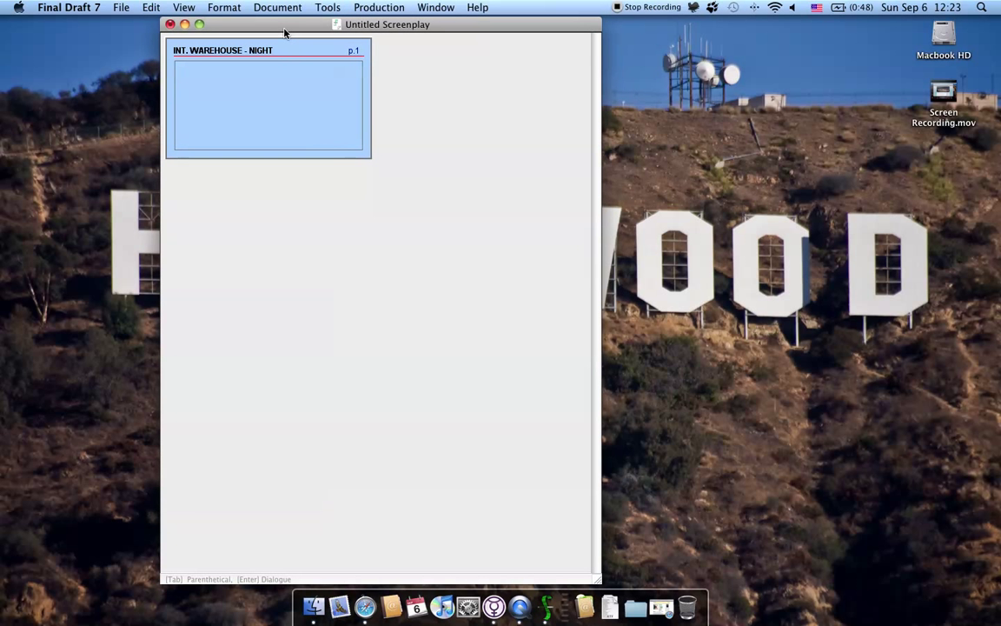
{"action": "left_click", "coordinate": [312, 117]}
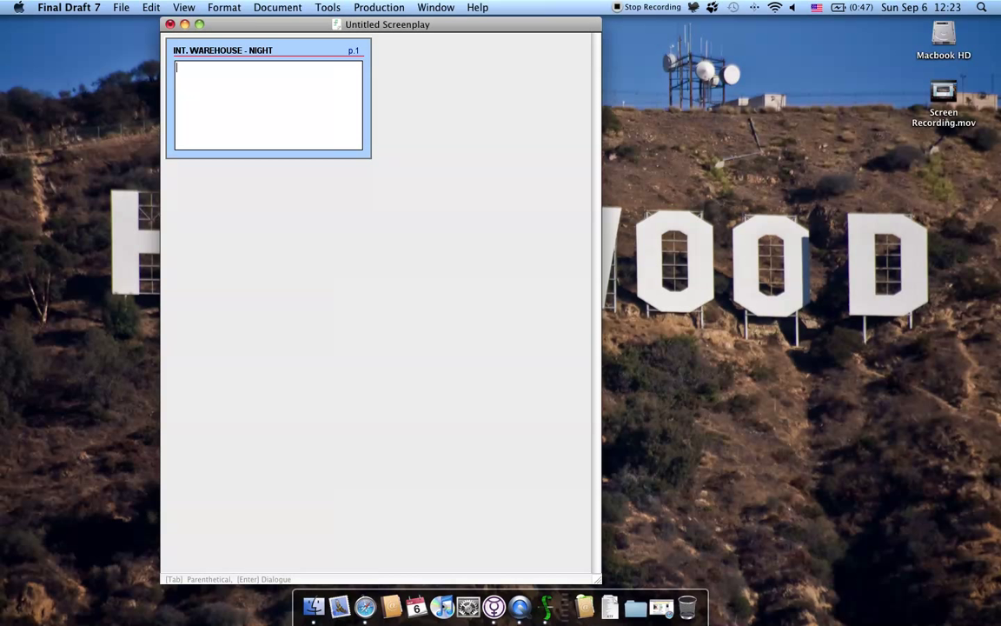
{"action": "type", "text": "Hello, my name is Steve."}
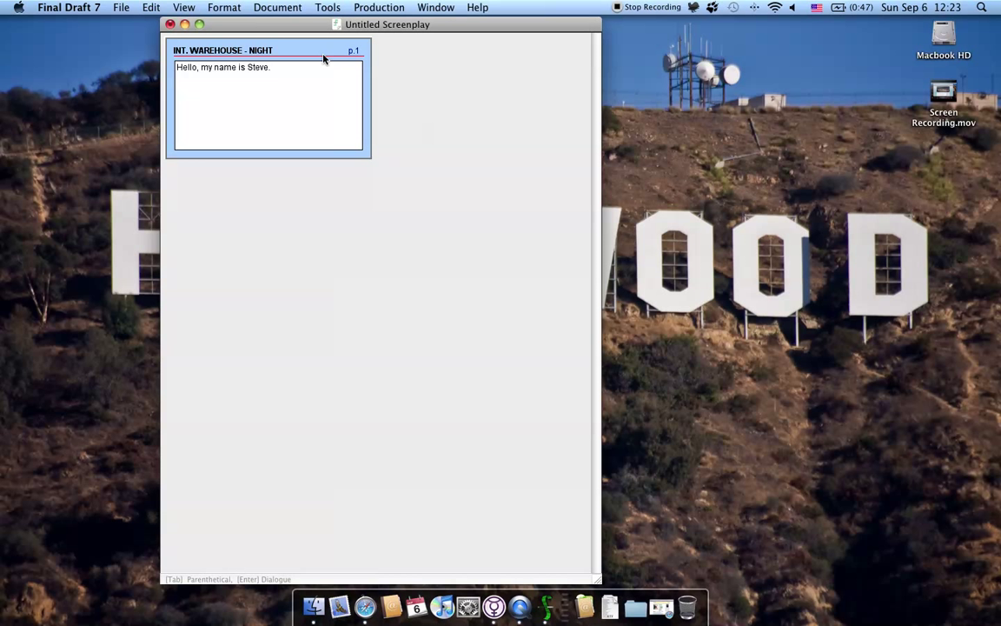
{"action": "left_click", "coordinate": [251, 50]}
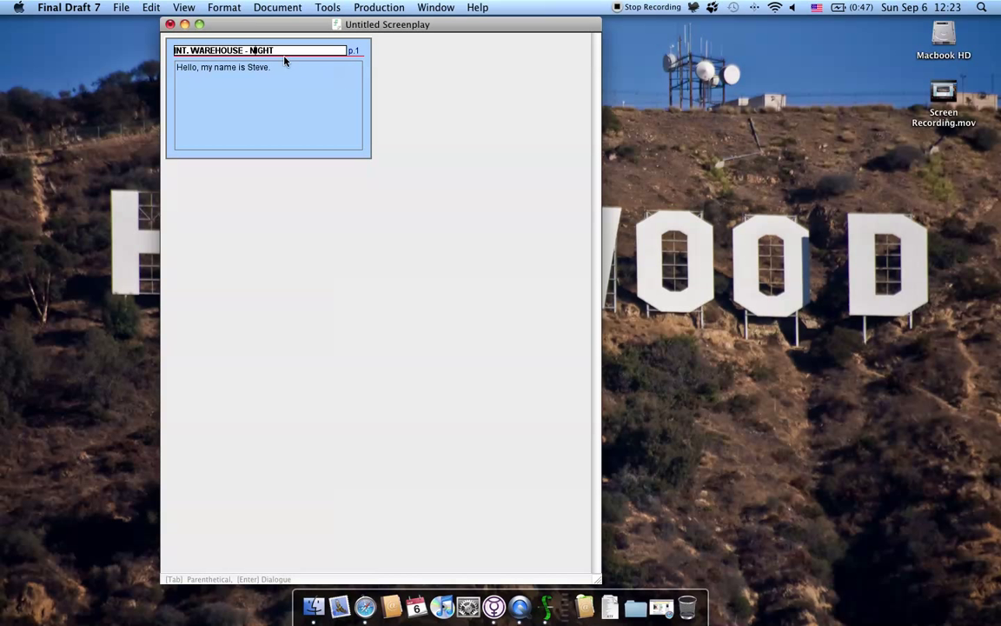
{"action": "left_click", "coordinate": [373, 116]}
Add a new blank index card and place it after the INT. WAREHOUSE - NIGHT card.
{"action": "left_click", "coordinate": [178, 7]}
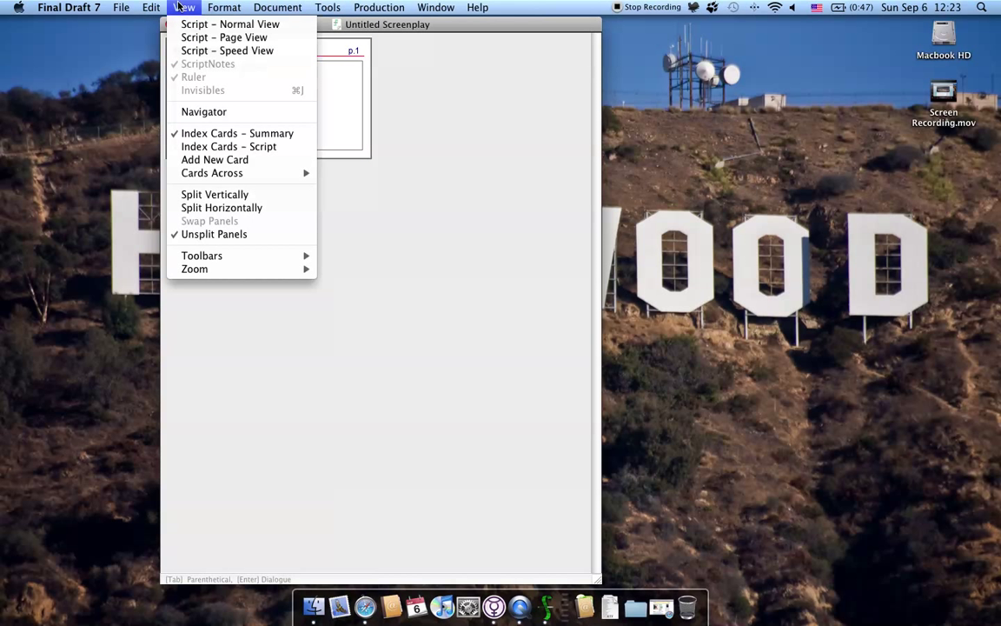
{"action": "left_click", "coordinate": [202, 159]}
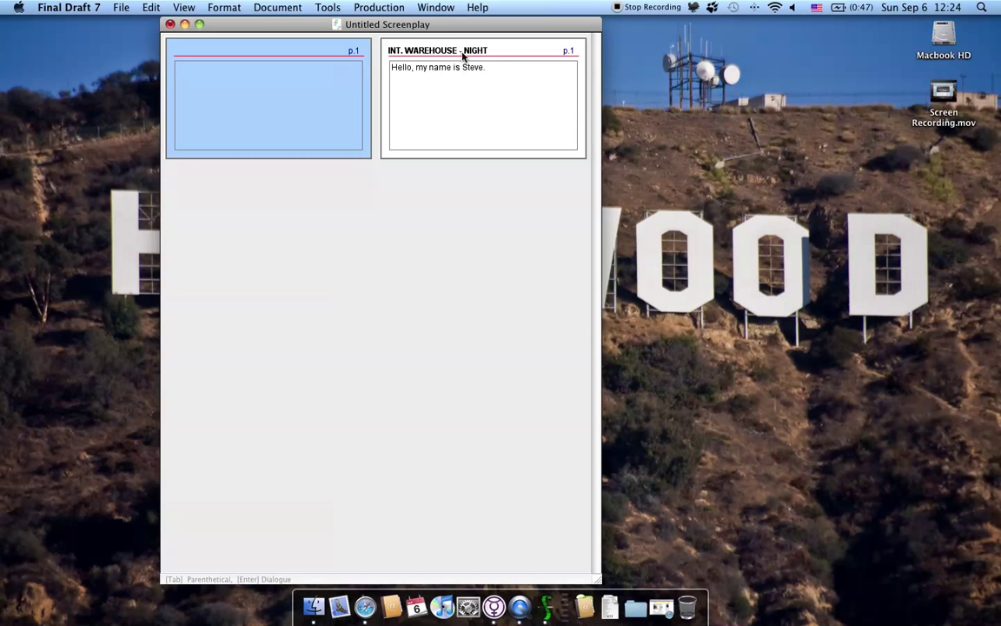
{"action": "left_click_drag", "start_coordinate": [302, 42], "coordinate": [454, 65]}
Give the blank index card the scene heading "EXT. WAREHOUSE - NIGHT" and the summary "Hello.".
{"action": "left_click", "coordinate": [411, 62]}
{"action": "left_click", "coordinate": [392, 50]}
{"action": "type", "text": "E"}
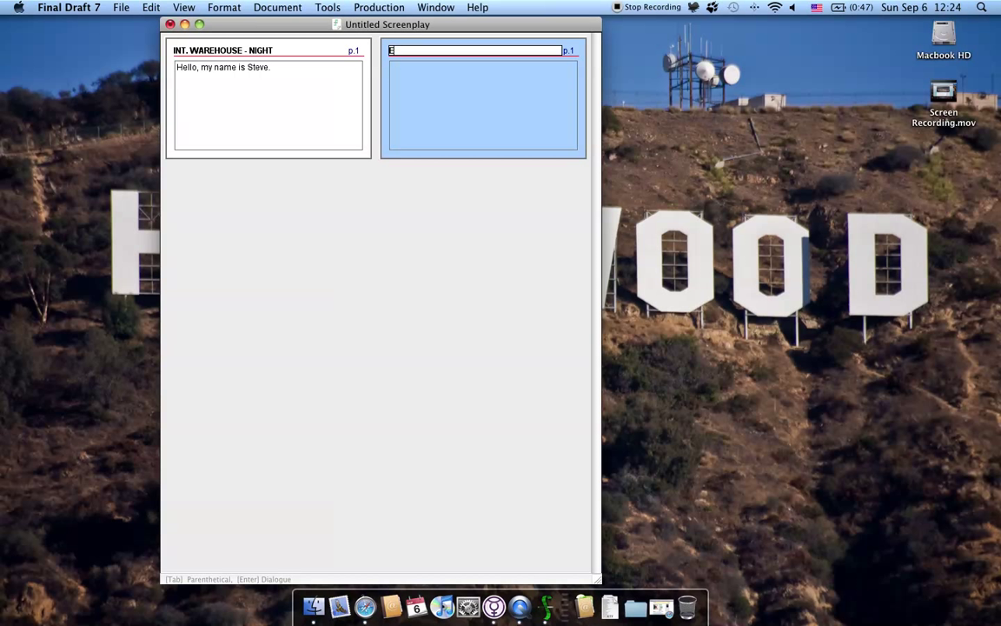
{"action": "type", "text": "XT. WAREHOUSE - NIGHT"}
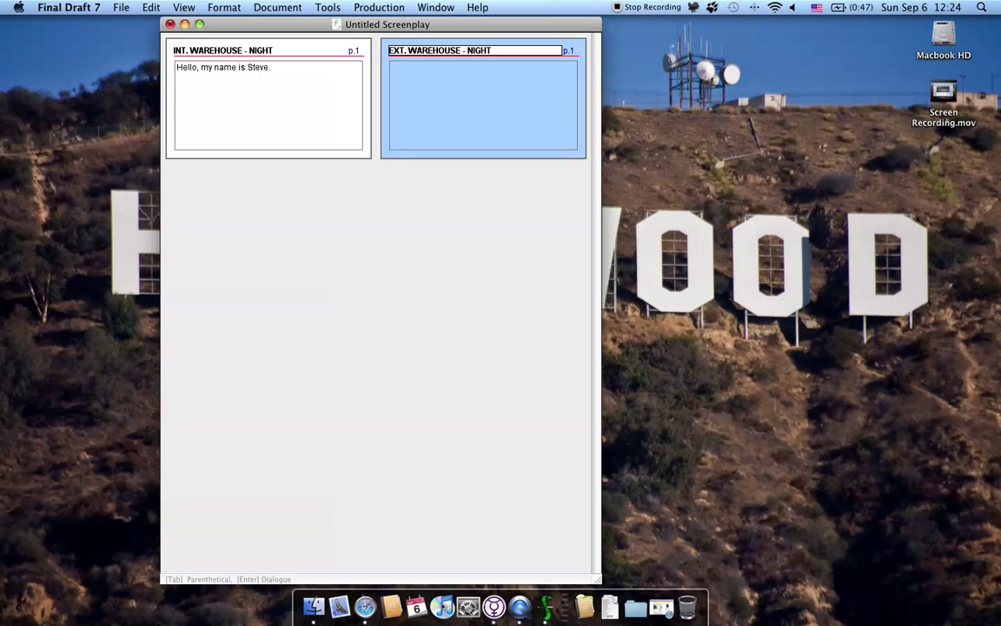
{"action": "key", "text": "Return"}
{"action": "type", "text": "Hello."}
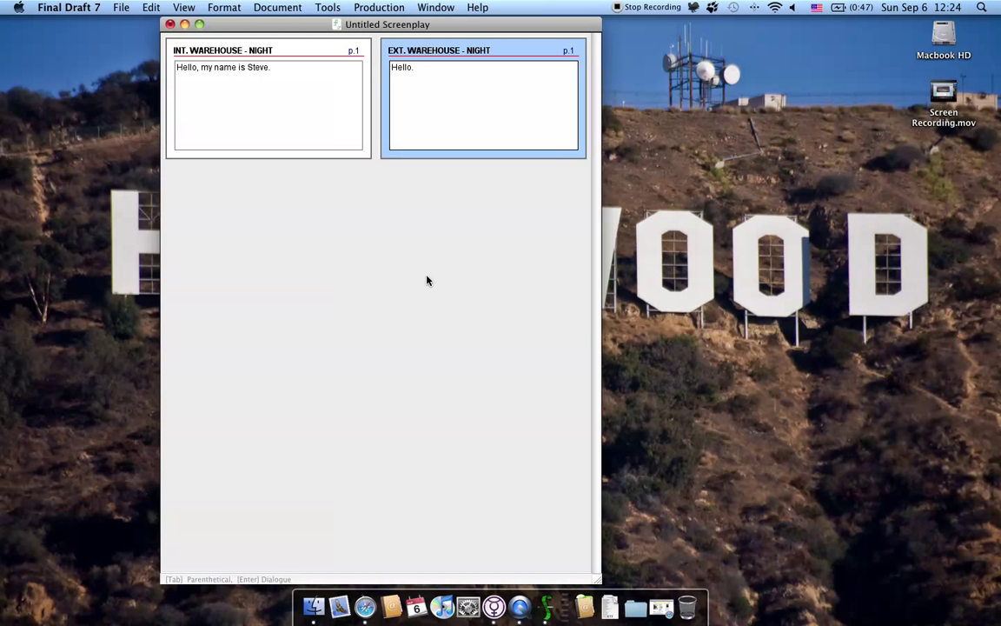
{"action": "left_click", "coordinate": [427, 280]}
Look over the two summary cards and examine the new scene heading's place in the script's Page View.
{"action": "left_click", "coordinate": [328, 105]}
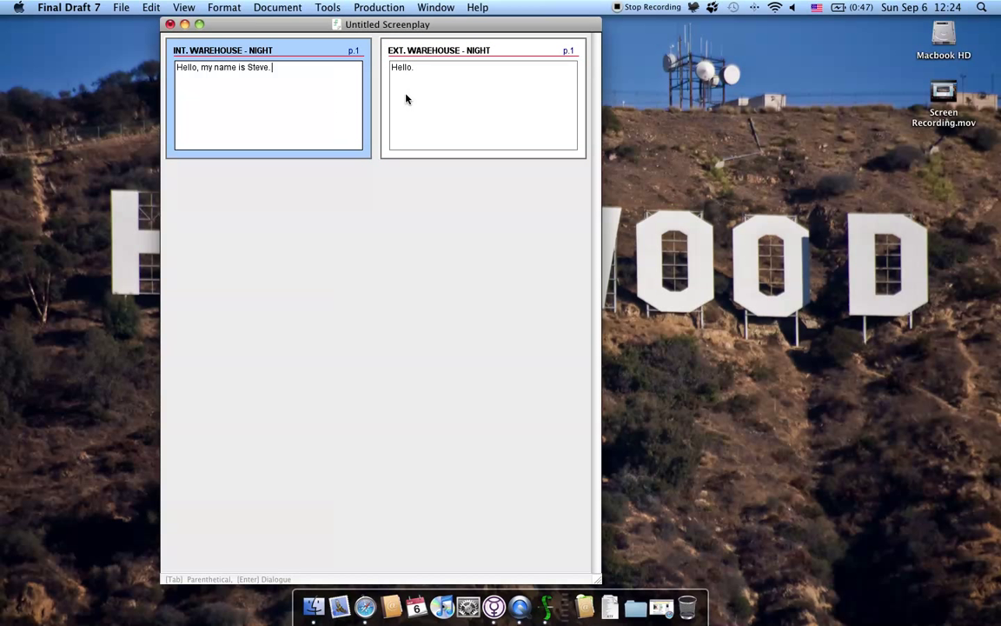
{"action": "left_click", "coordinate": [404, 98]}
{"action": "left_click", "coordinate": [346, 97]}
{"action": "left_click", "coordinate": [440, 101]}
{"action": "left_click", "coordinate": [315, 101]}
{"action": "left_click", "coordinate": [436, 97]}
{"action": "left_click", "coordinate": [184, 7]}
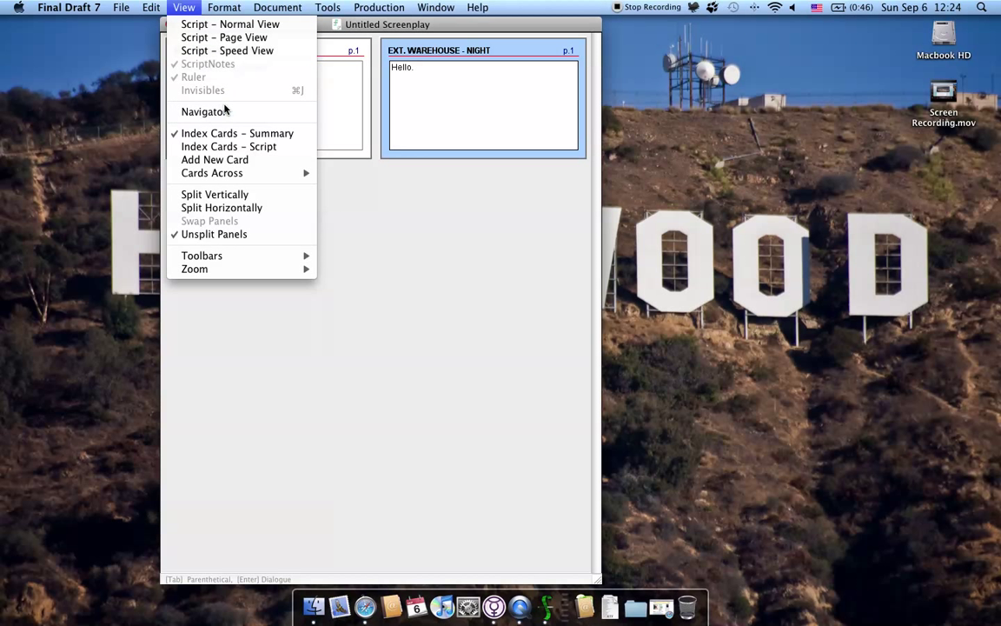
{"action": "left_click", "coordinate": [255, 38]}
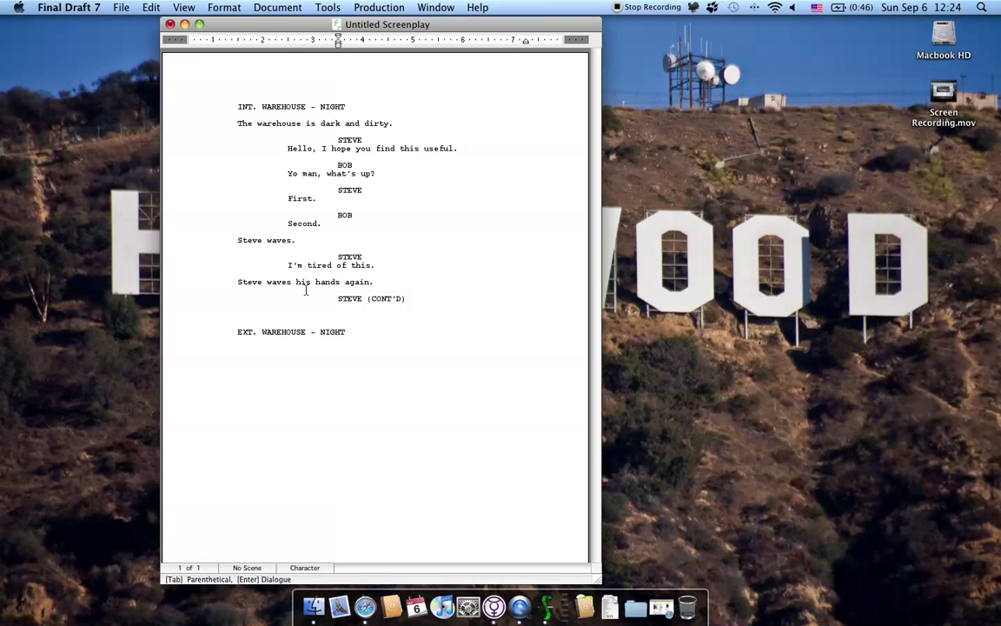
{"action": "left_click", "coordinate": [352, 315]}
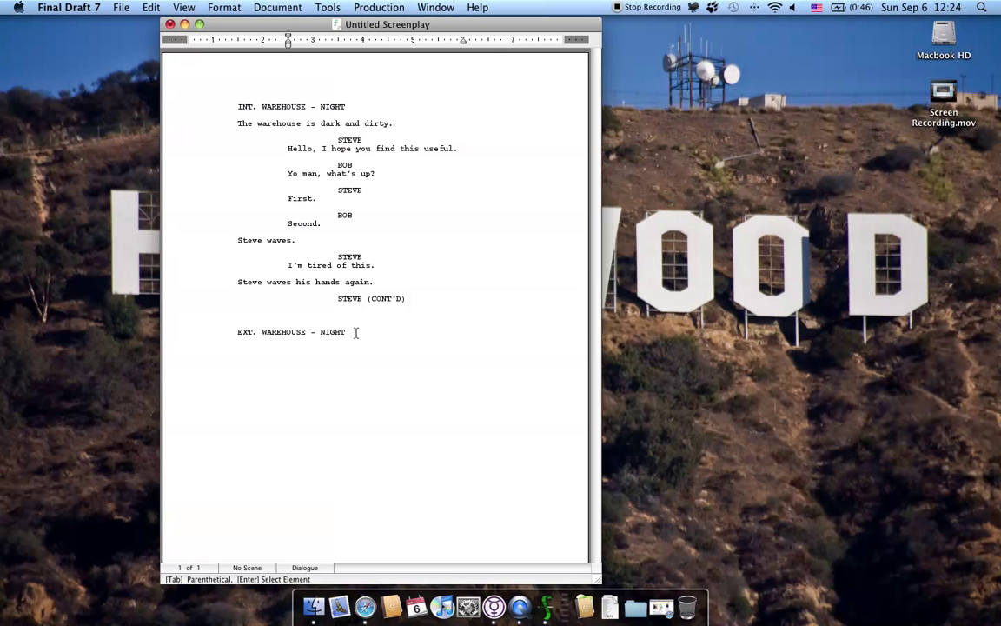
Reorder the summary index cards so EXT. WAREHOUSE - NIGHT comes before INT. WAREHOUSE - NIGHT, and show the script in Page View.
{"action": "left_click", "coordinate": [183, 7]}
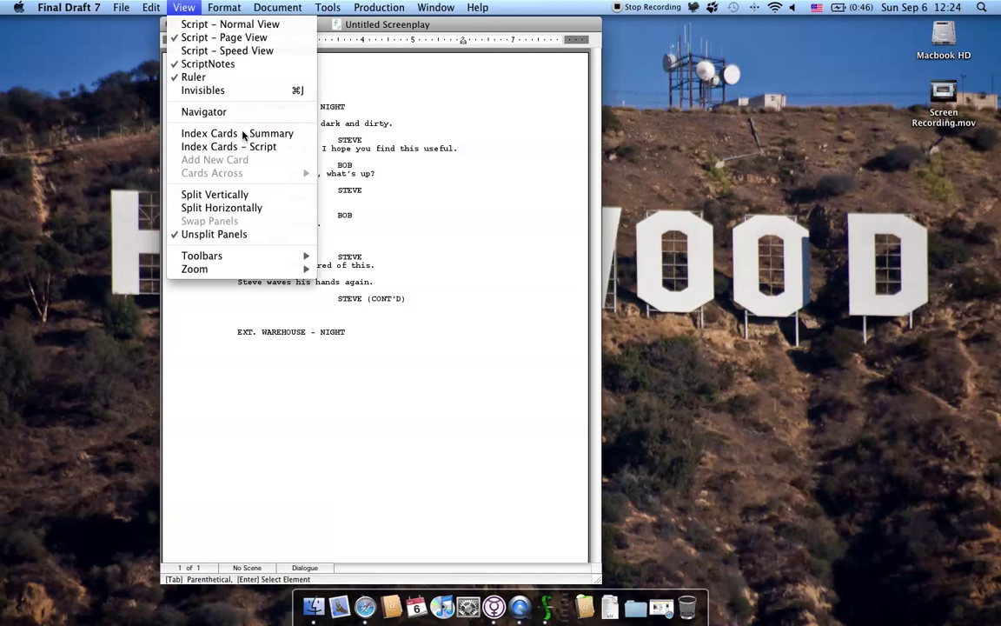
{"action": "left_click", "coordinate": [243, 133]}
{"action": "left_click_drag", "start_coordinate": [450, 74], "coordinate": [217, 82]}
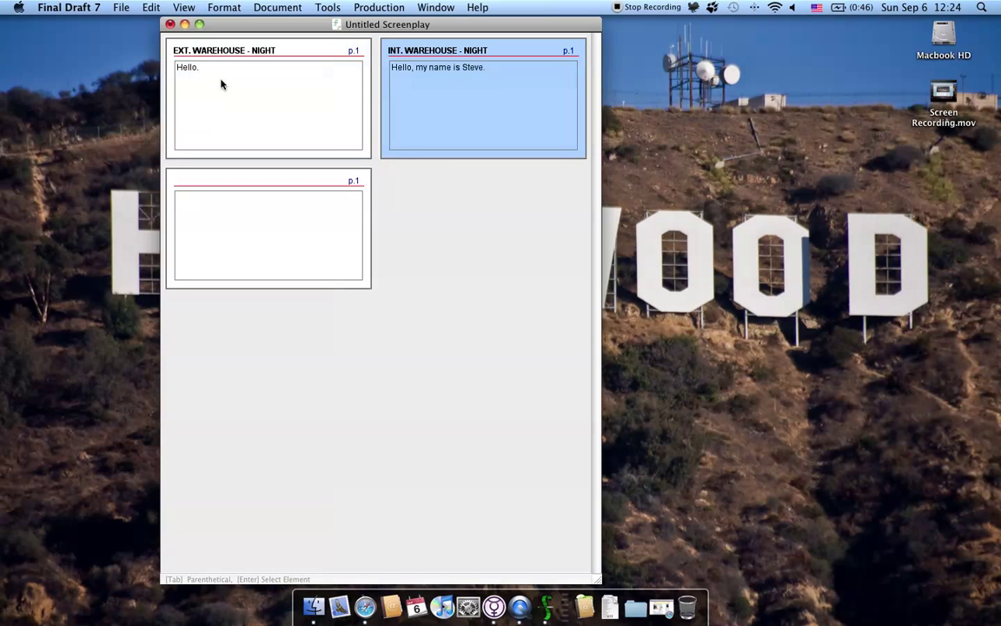
{"action": "left_click", "coordinate": [184, 7]}
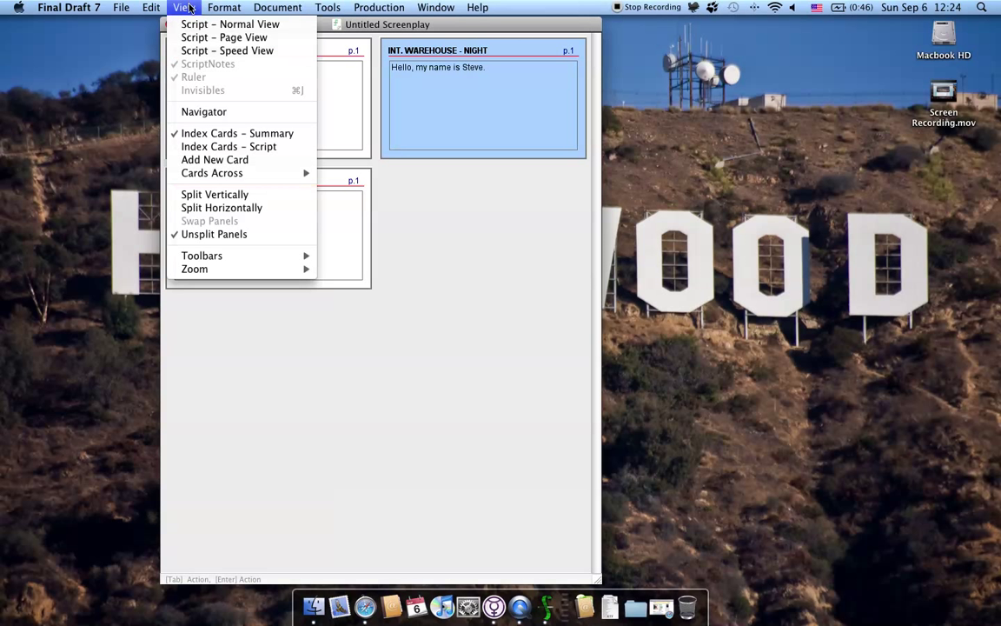
{"action": "left_click", "coordinate": [233, 37]}
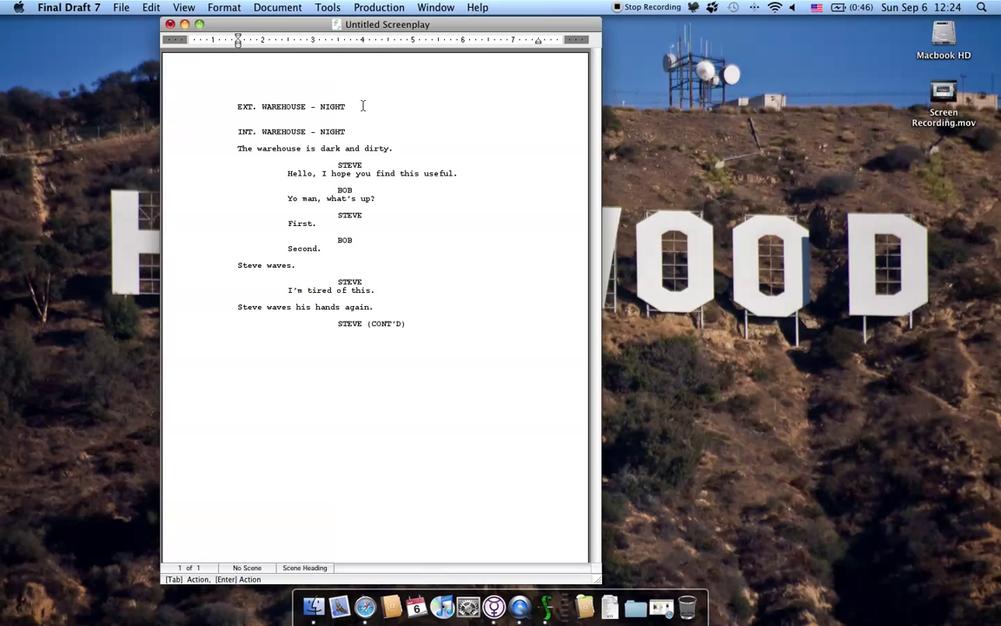
Compare the scene cards' contents in the Index Cards - Summary and Index Cards - Script views.
{"action": "left_click", "coordinate": [188, 7]}
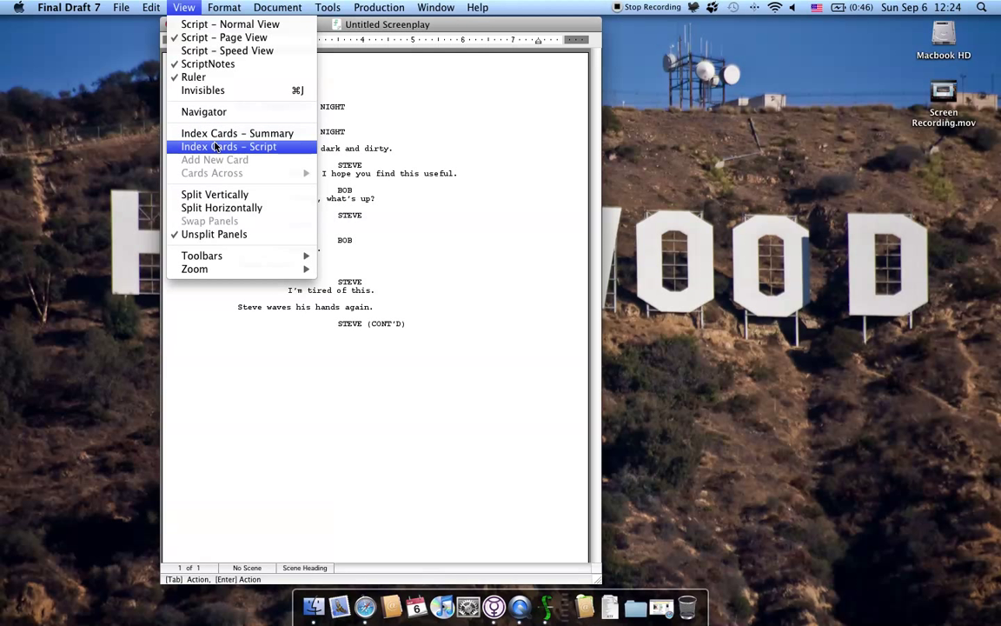
{"action": "left_click", "coordinate": [217, 134]}
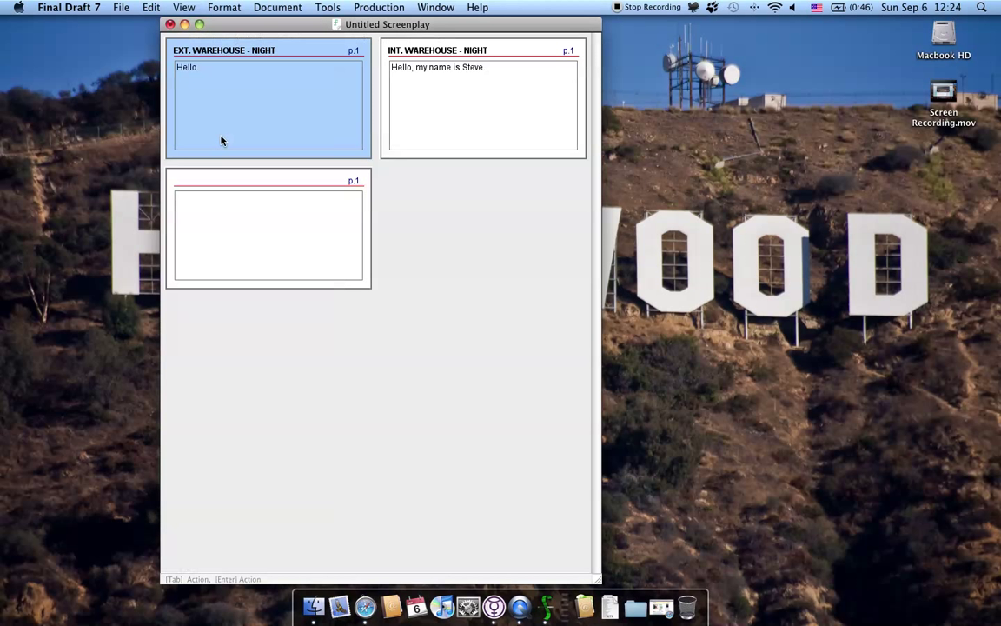
{"action": "left_click", "coordinate": [300, 93]}
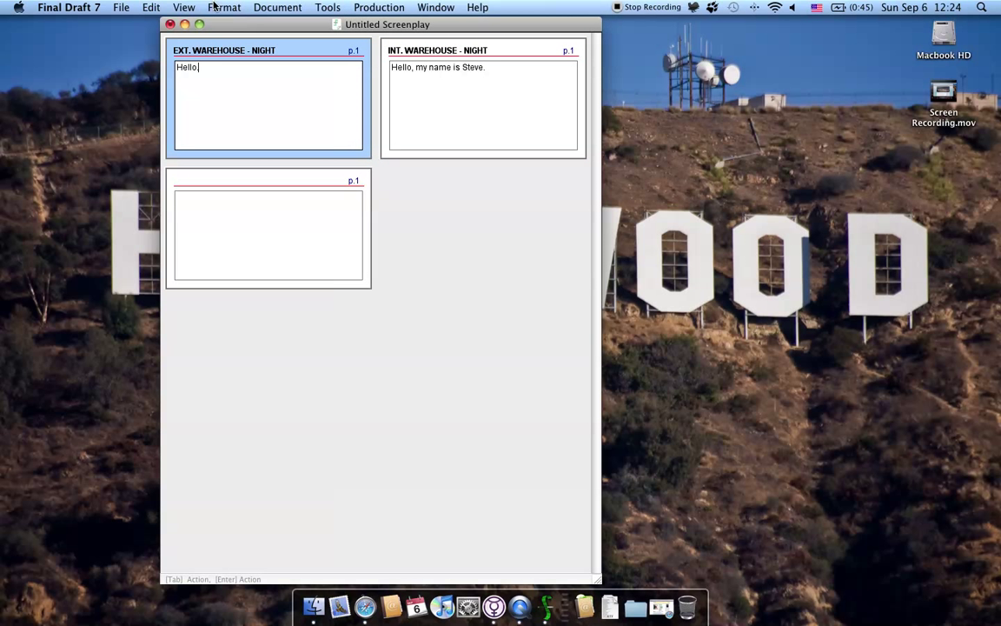
{"action": "left_click", "coordinate": [184, 7]}
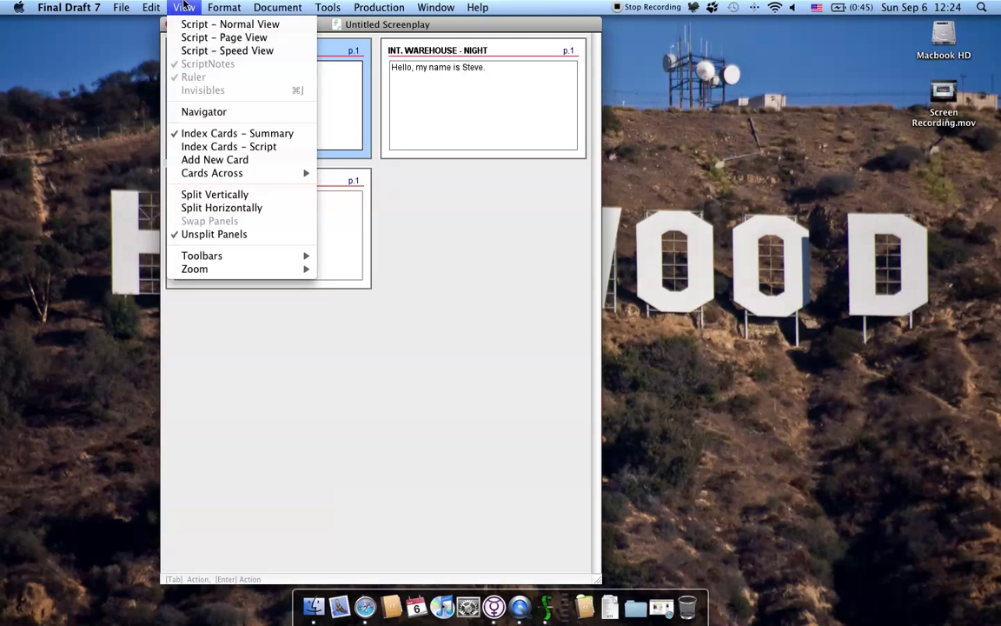
{"action": "left_click", "coordinate": [243, 147]}
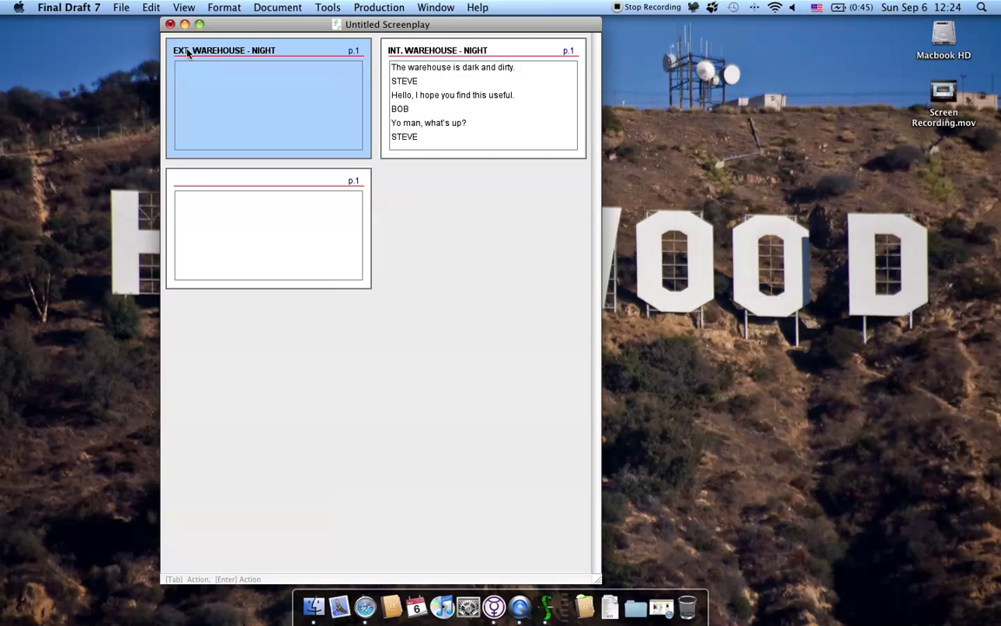
{"action": "left_click", "coordinate": [413, 60]}
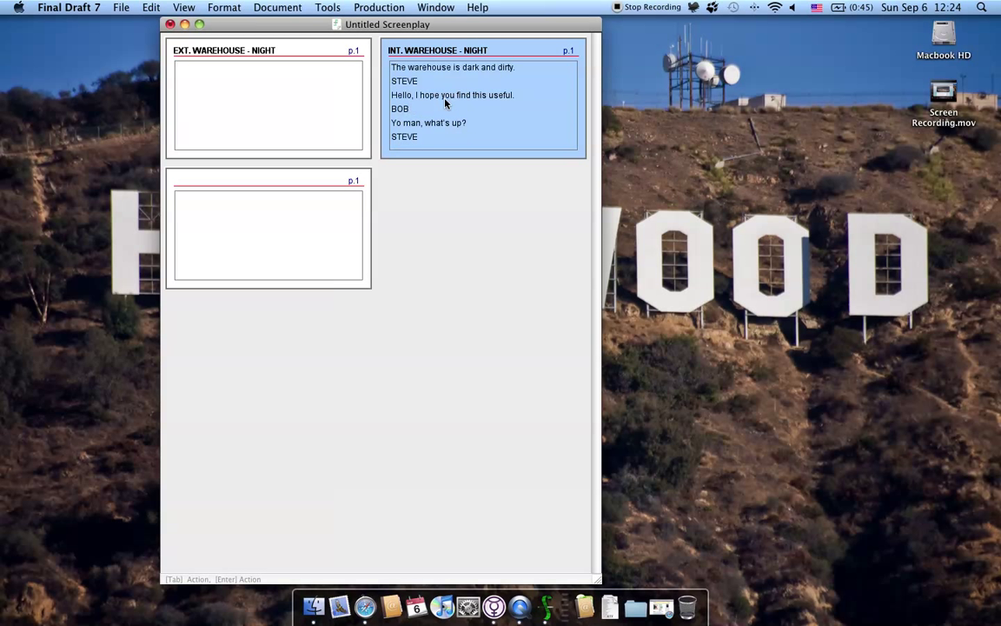
{"action": "left_click", "coordinate": [287, 91]}
{"action": "left_click", "coordinate": [284, 193]}
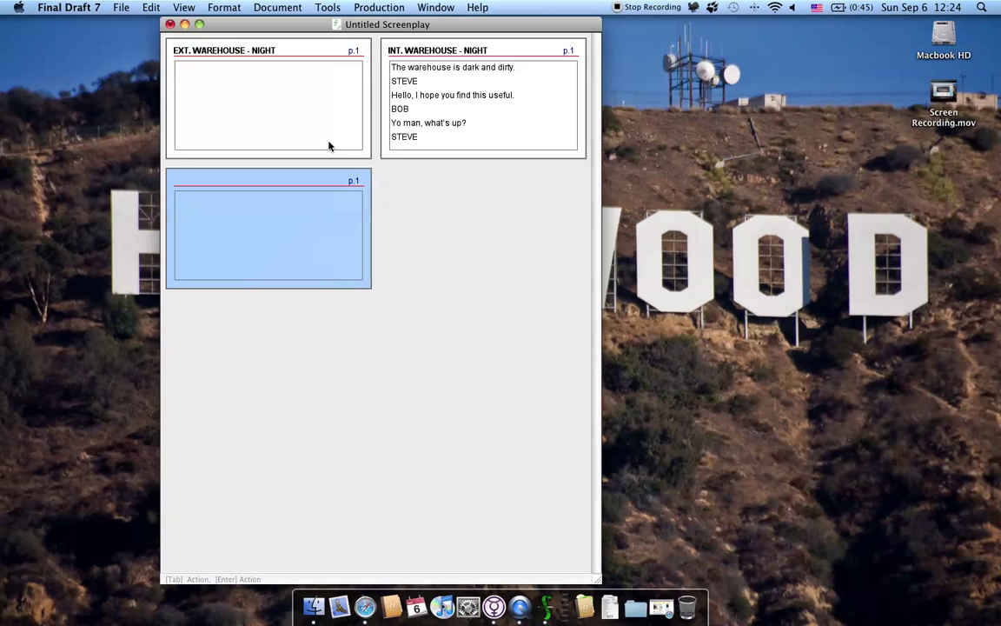
Move the EXT. WAREHOUSE - NIGHT index card after the INT. WAREHOUSE - NIGHT card.
{"action": "left_click", "coordinate": [295, 95]}
{"action": "left_click", "coordinate": [474, 101]}
{"action": "left_click", "coordinate": [331, 174]}
{"action": "left_click", "coordinate": [333, 130]}
{"action": "left_click", "coordinate": [418, 126]}
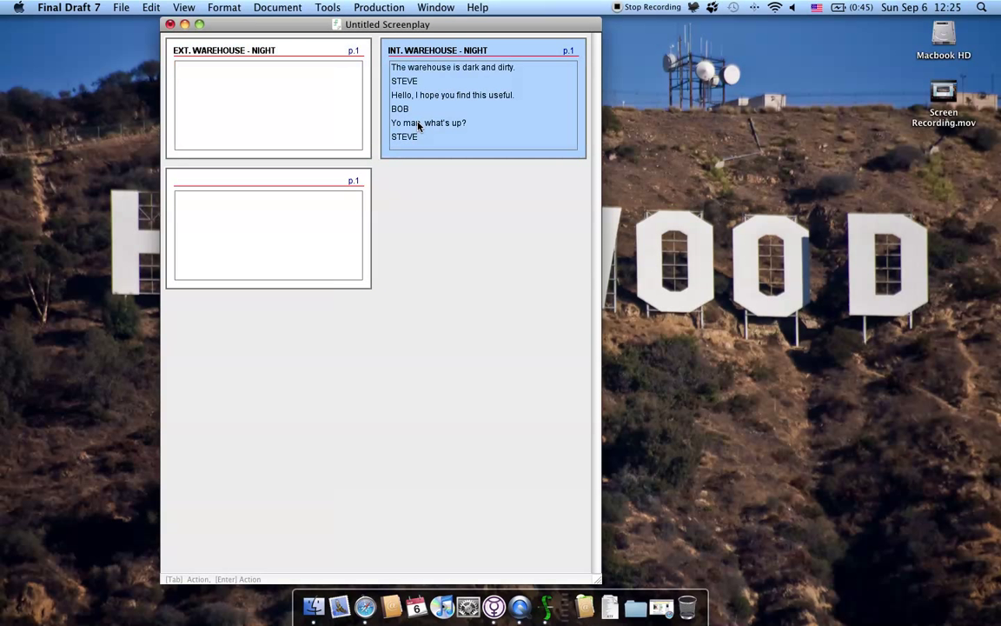
{"action": "left_click_drag", "start_coordinate": [317, 117], "coordinate": [534, 114]}
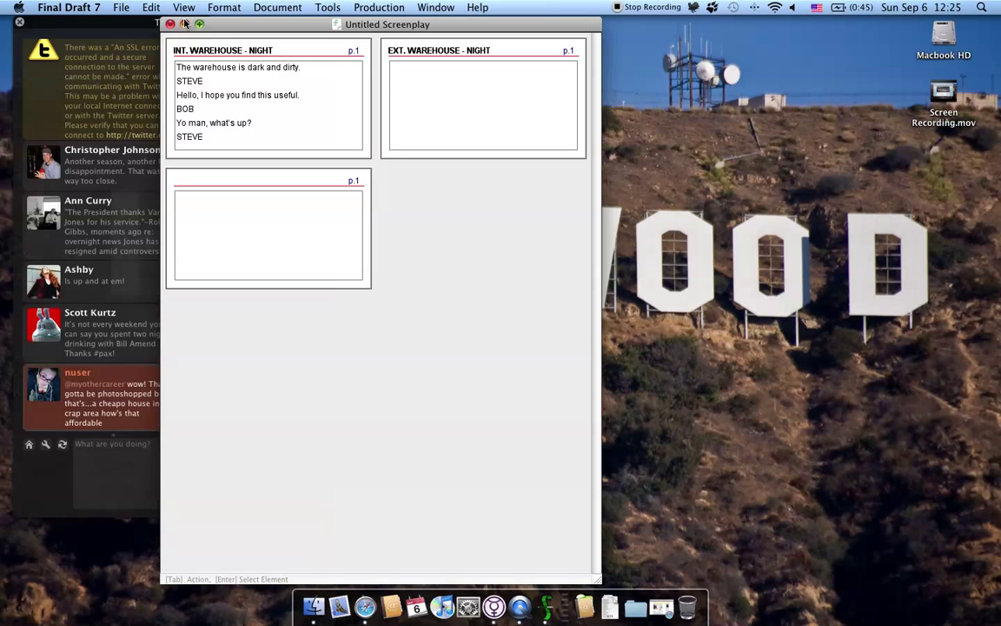
Dismiss the Twitterrific window and show the reordered script in Page View.
{"action": "left_click", "coordinate": [24, 22]}
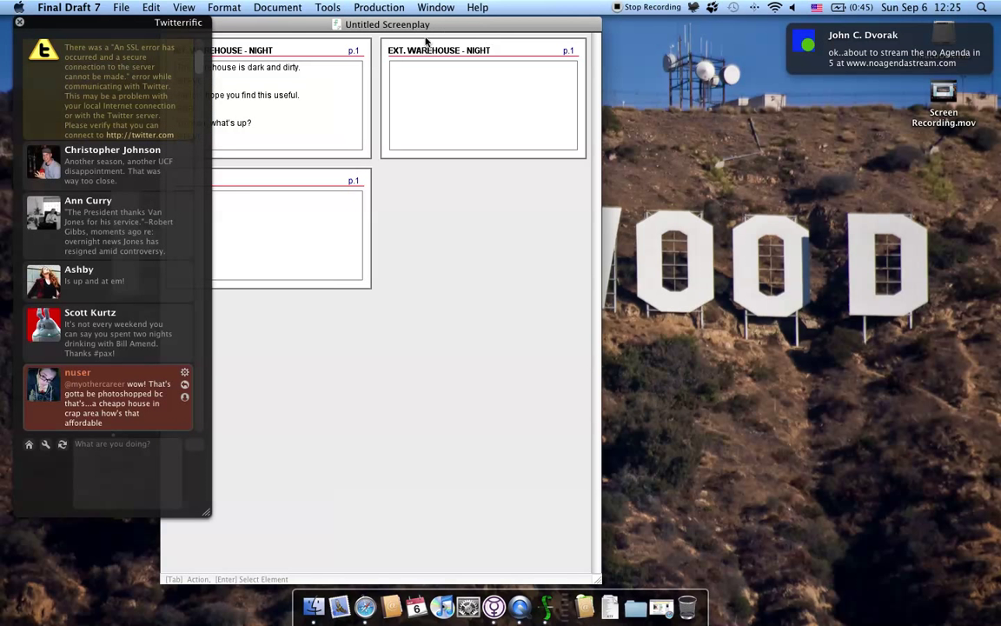
{"action": "left_click", "coordinate": [19, 22]}
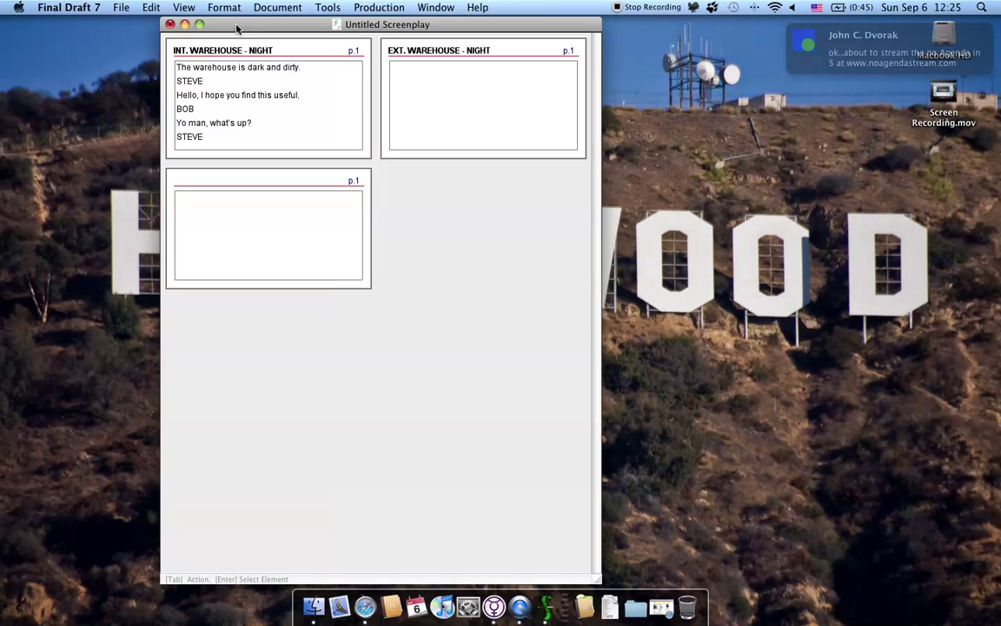
{"action": "left_click", "coordinate": [181, 7]}
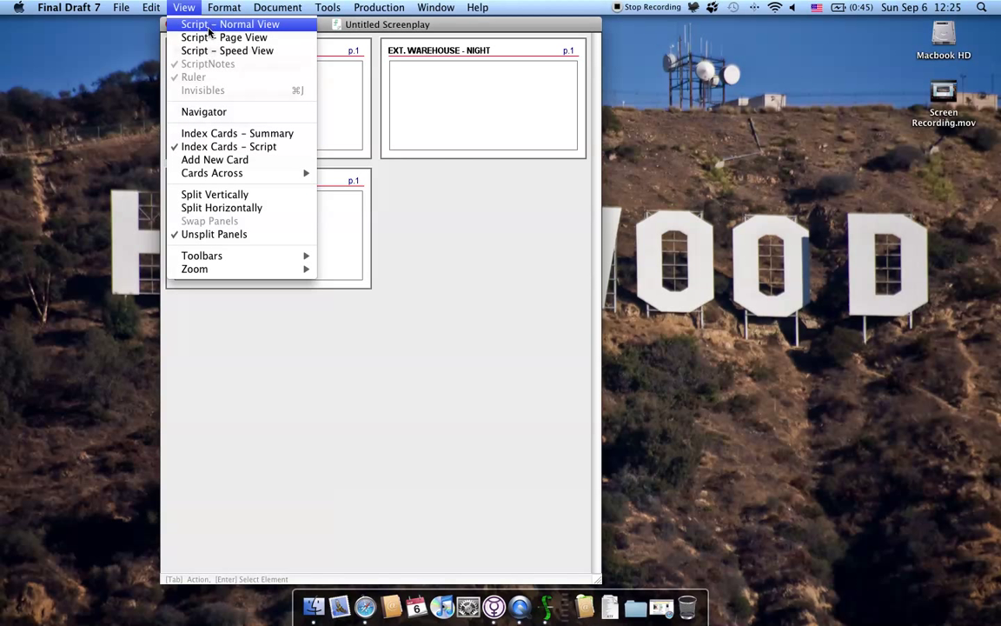
{"action": "left_click", "coordinate": [226, 50]}
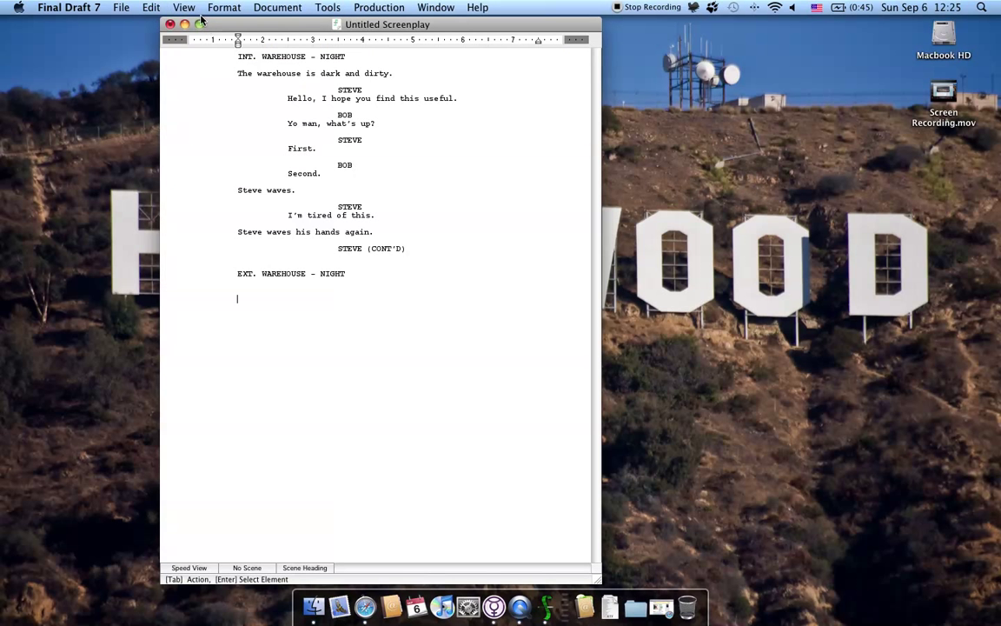
{"action": "left_click", "coordinate": [183, 7]}
{"action": "left_click", "coordinate": [199, 39]}
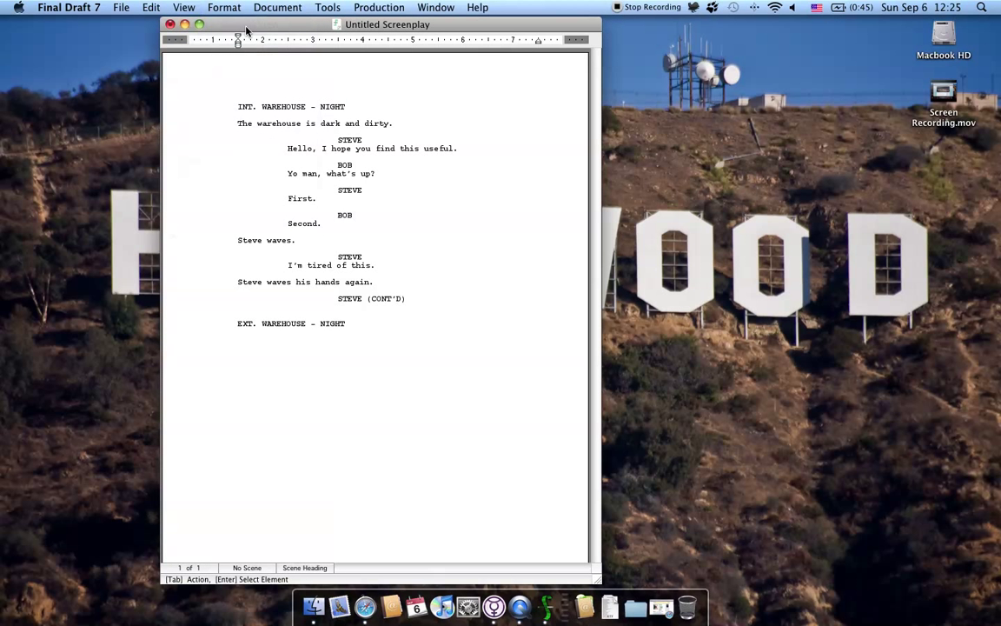
Quit Final Draft and launch Celtx.
{"action": "left_click", "coordinate": [74, 7]}
{"action": "left_click", "coordinate": [125, 129]}
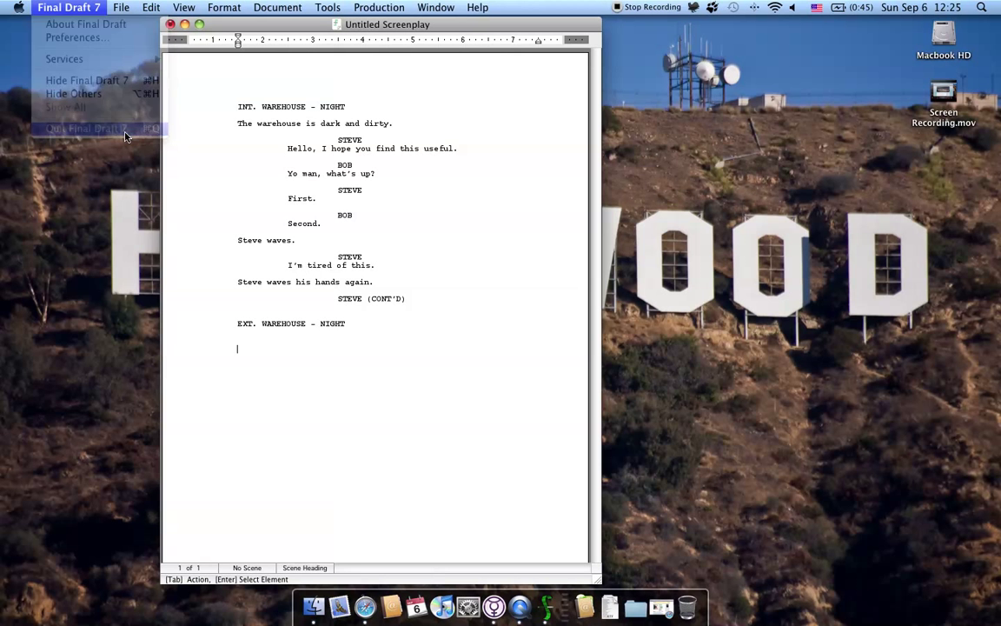
{"action": "left_click", "coordinate": [456, 220]}
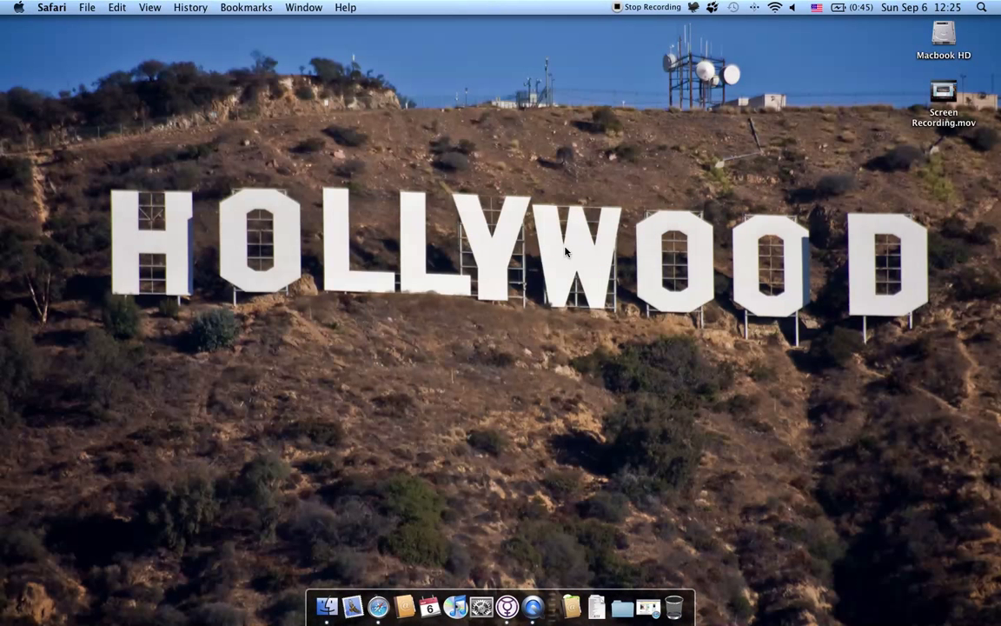
{"action": "key", "text": "ctrl+space"}
{"action": "type", "text": "finacelt"}
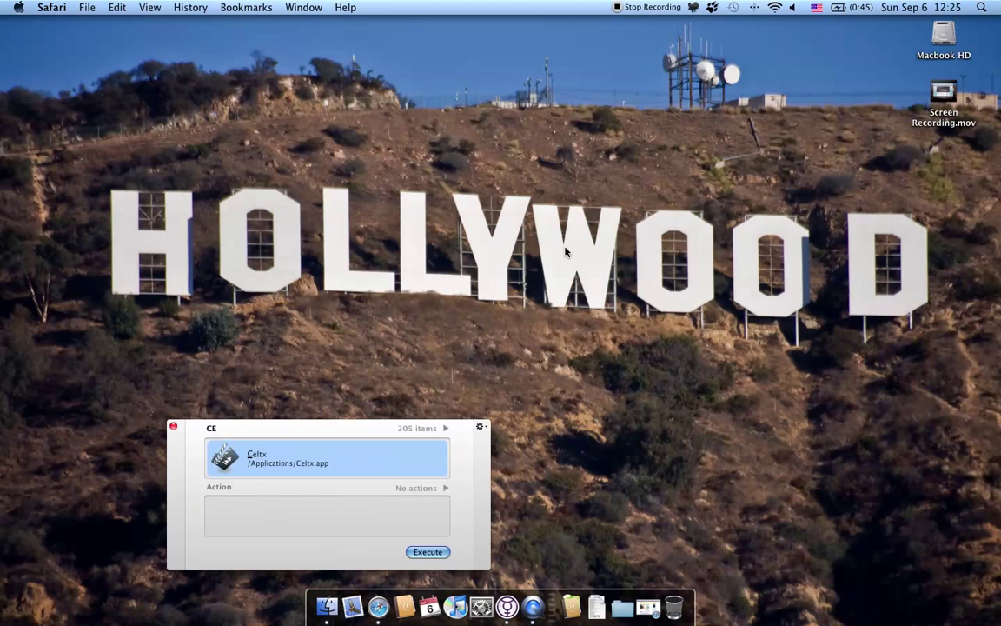
{"action": "key", "text": "Return"}
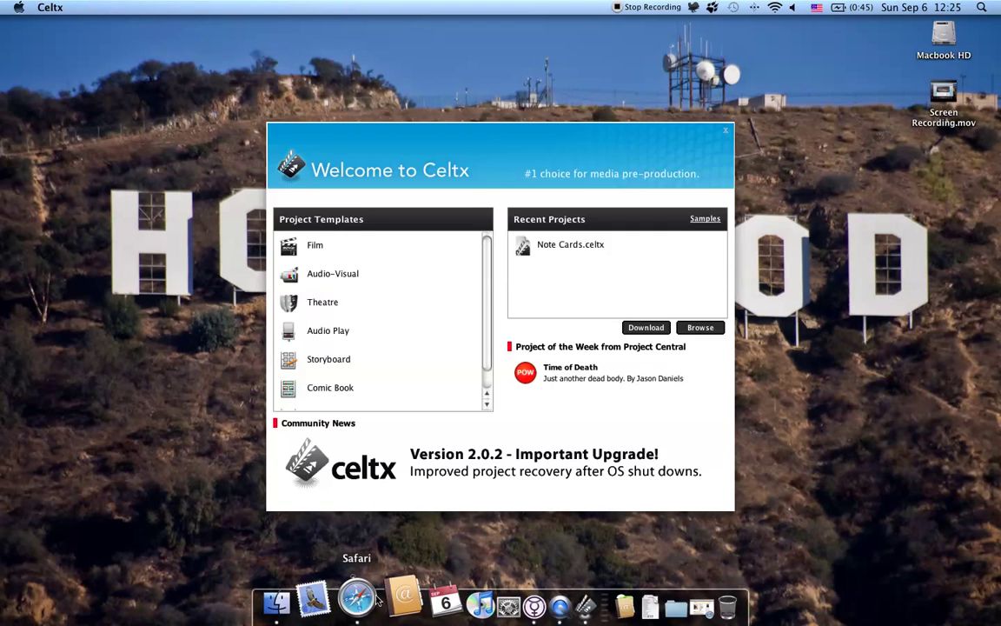
Switch to Safari, look over the languages and platforms on the Celtx 2.0.2 download page, and minimize the browser.
{"action": "left_click", "coordinate": [375, 604]}
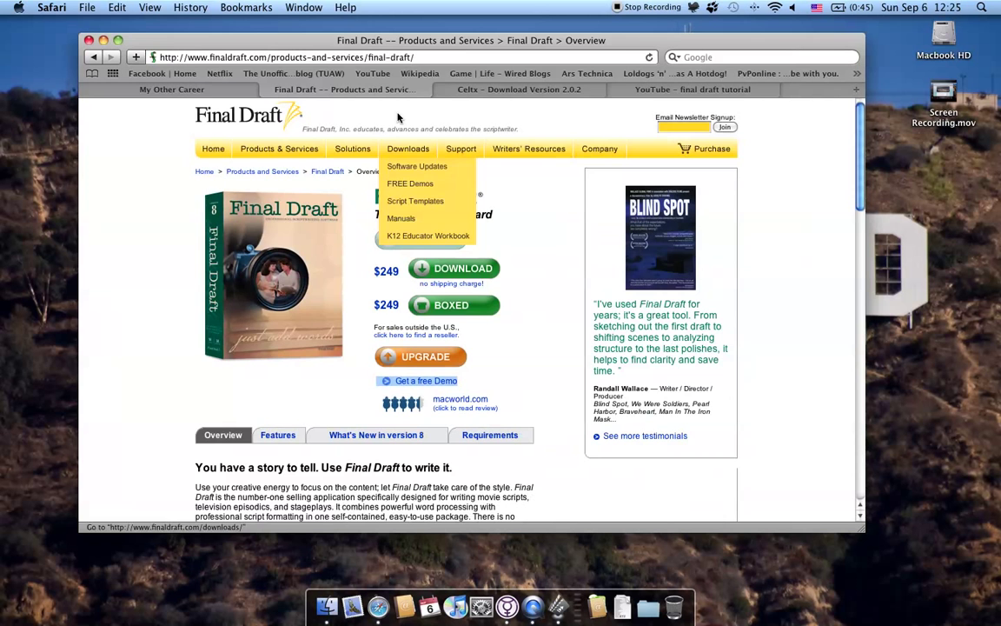
{"action": "left_click", "coordinate": [478, 87]}
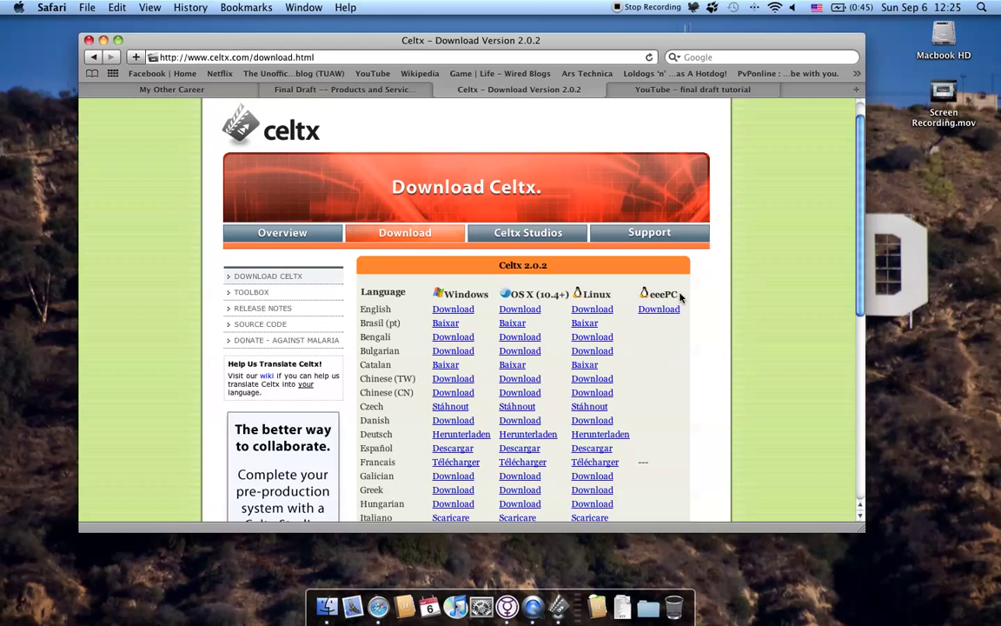
{"action": "scroll", "coordinate": [521, 304], "scroll_direction": "down", "scroll_amount": 5}
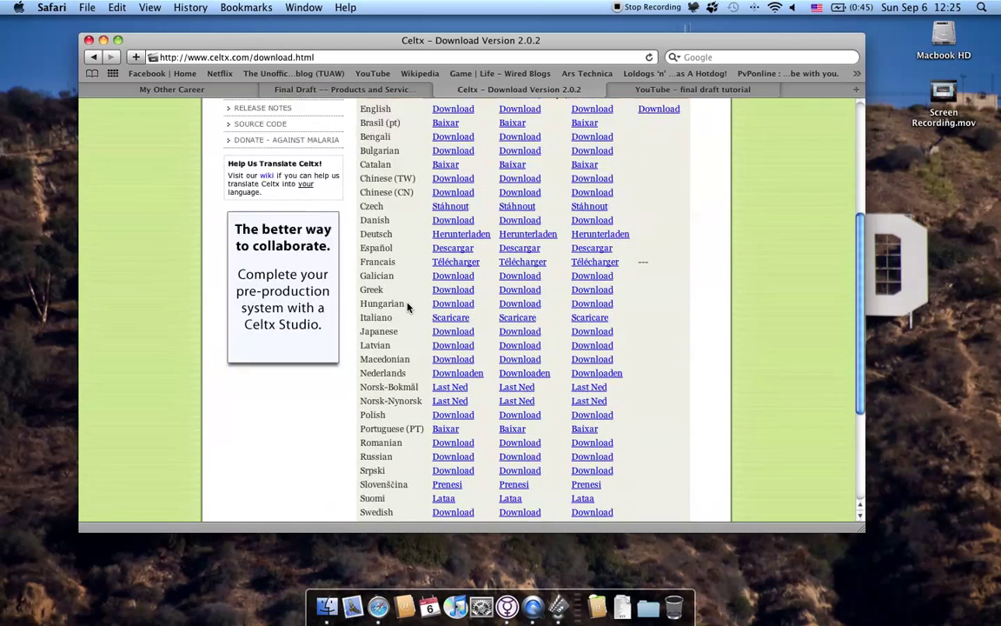
{"action": "scroll", "coordinate": [407, 306], "scroll_direction": "up", "scroll_amount": 5}
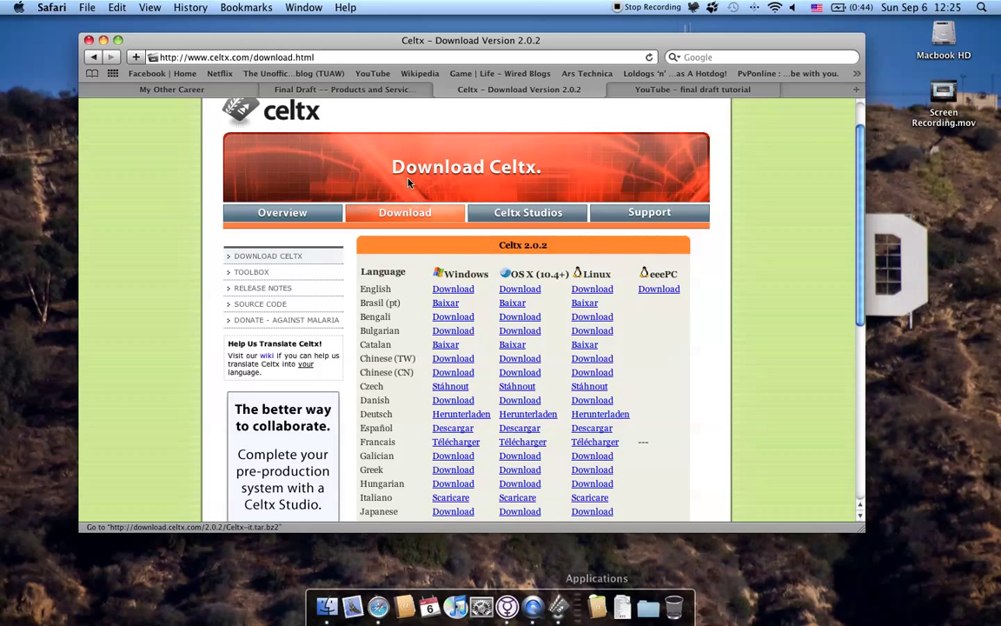
{"action": "key", "text": "super+m"}
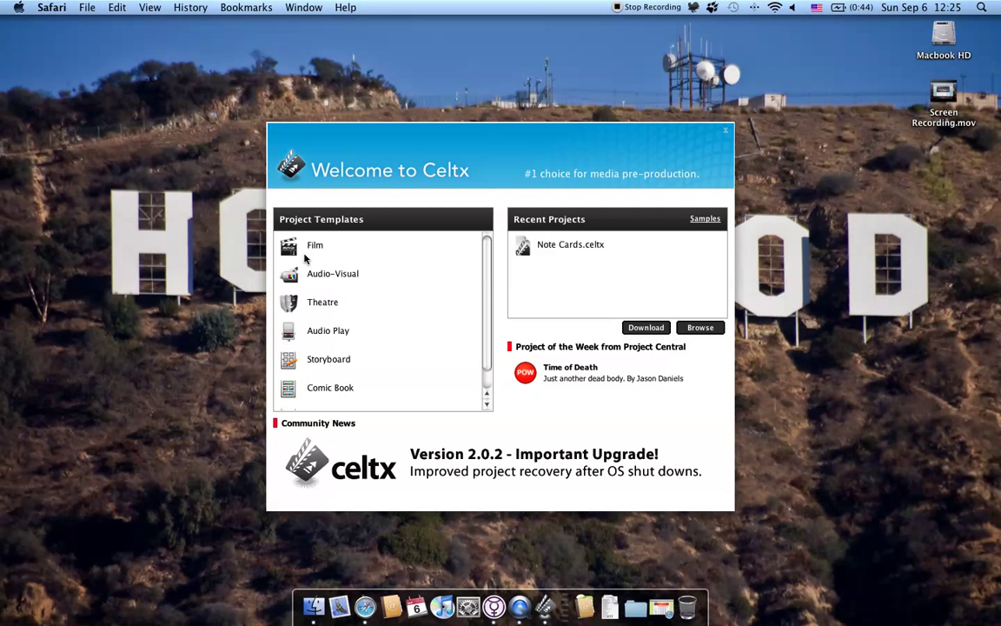
Look through the Celtx project templates and create a new project from the Film template.
{"action": "left_click", "coordinate": [483, 287]}
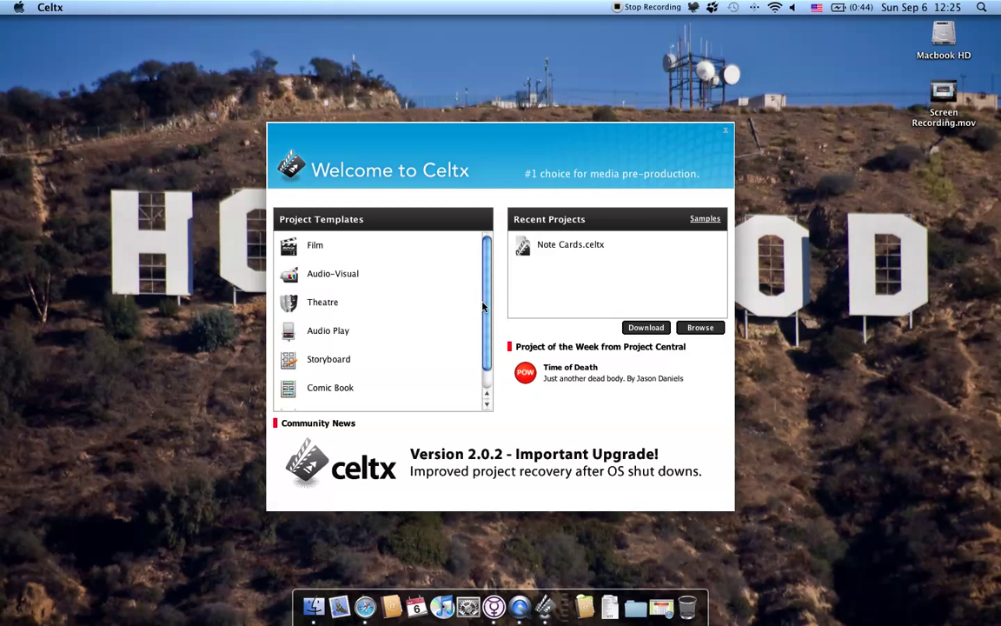
{"action": "scroll", "coordinate": [485, 331], "scroll_direction": "down", "scroll_amount": 1}
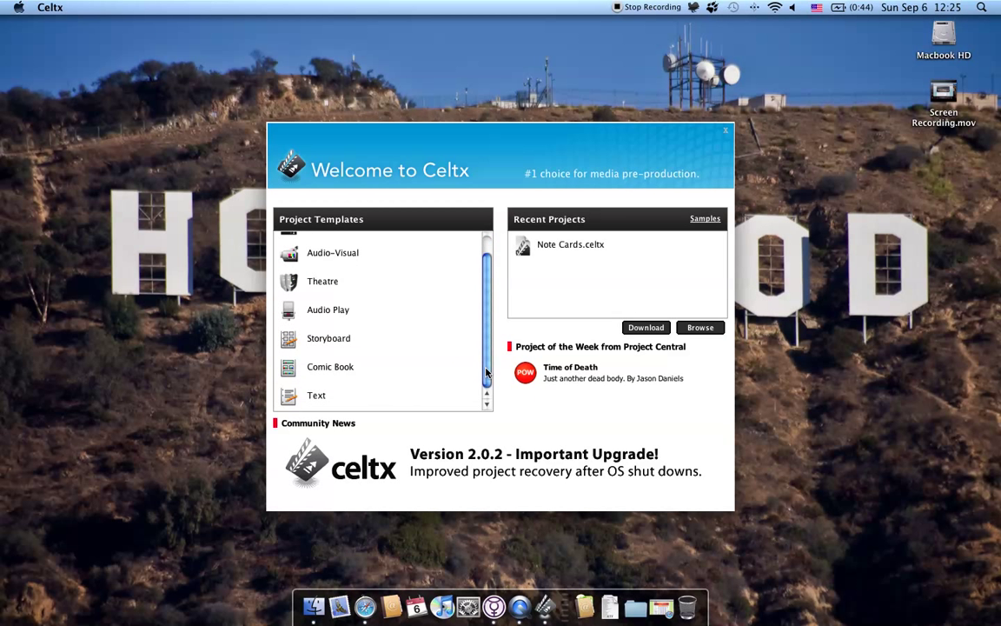
{"action": "scroll", "coordinate": [482, 334], "scroll_direction": "up", "scroll_amount": 1}
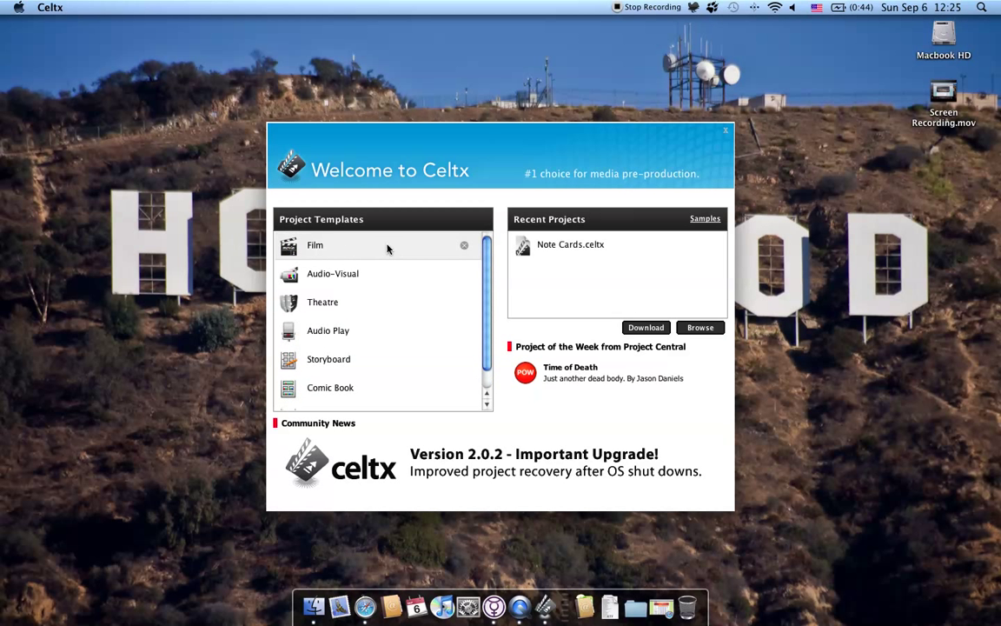
{"action": "left_click", "coordinate": [315, 247]}
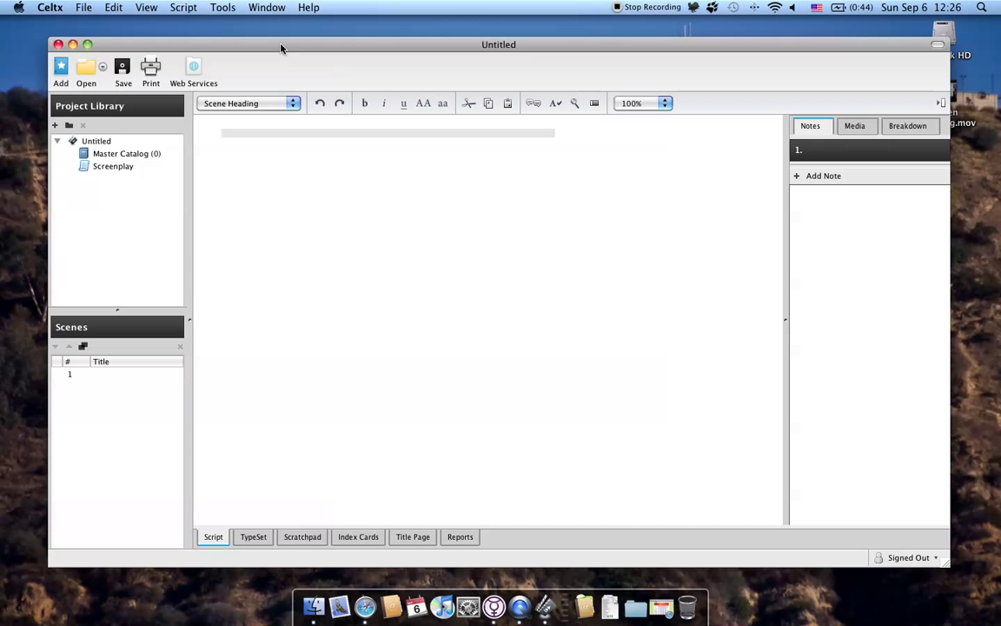
{"action": "left_click_drag", "start_coordinate": [280, 48], "coordinate": [282, 47]}
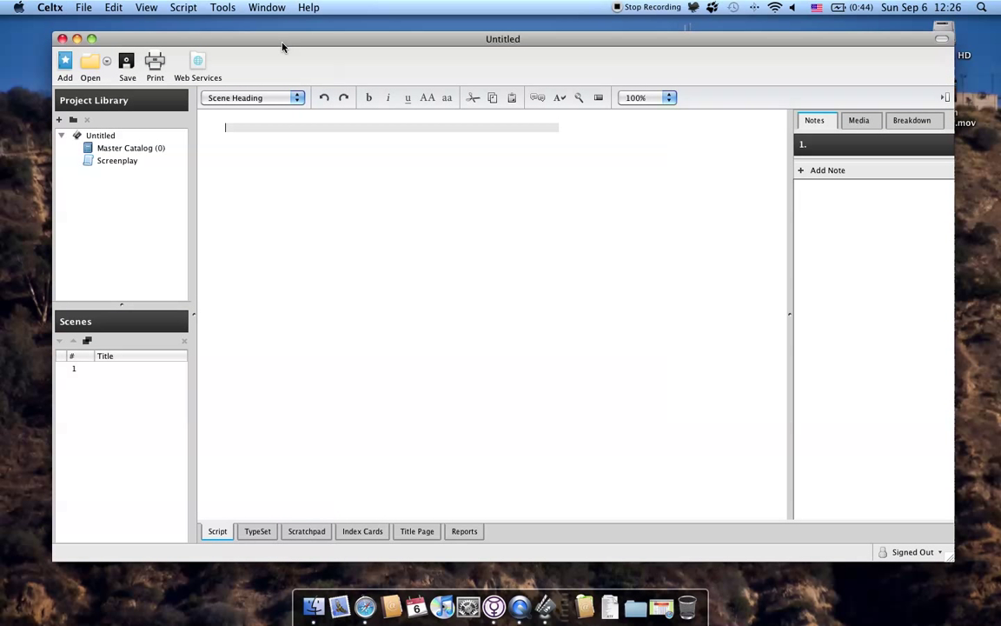
Write the scene heading "INT. WAREHOUSE - DAY" followed by the action line "This place is a mess.".
{"action": "type", "text": "INT. "}
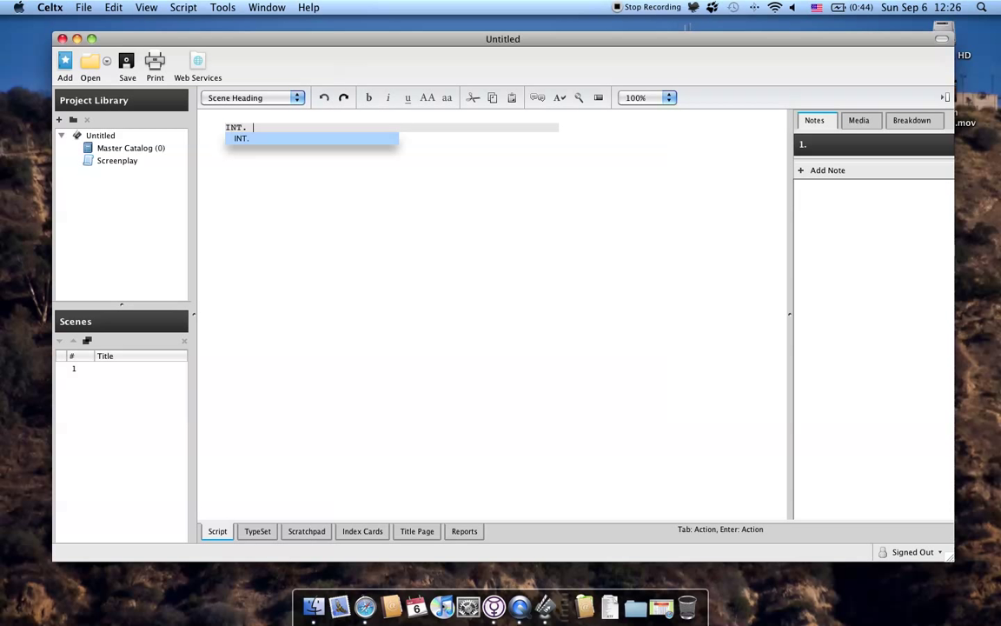
{"action": "type", "text": "WAREHOUSE - DAY"}
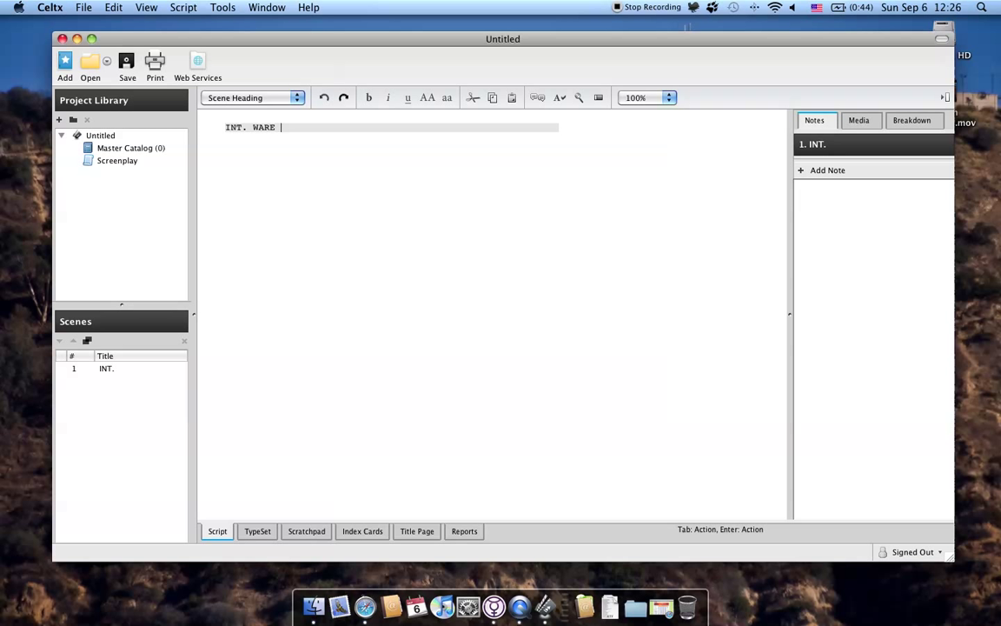
{"action": "key", "text": "Return"}
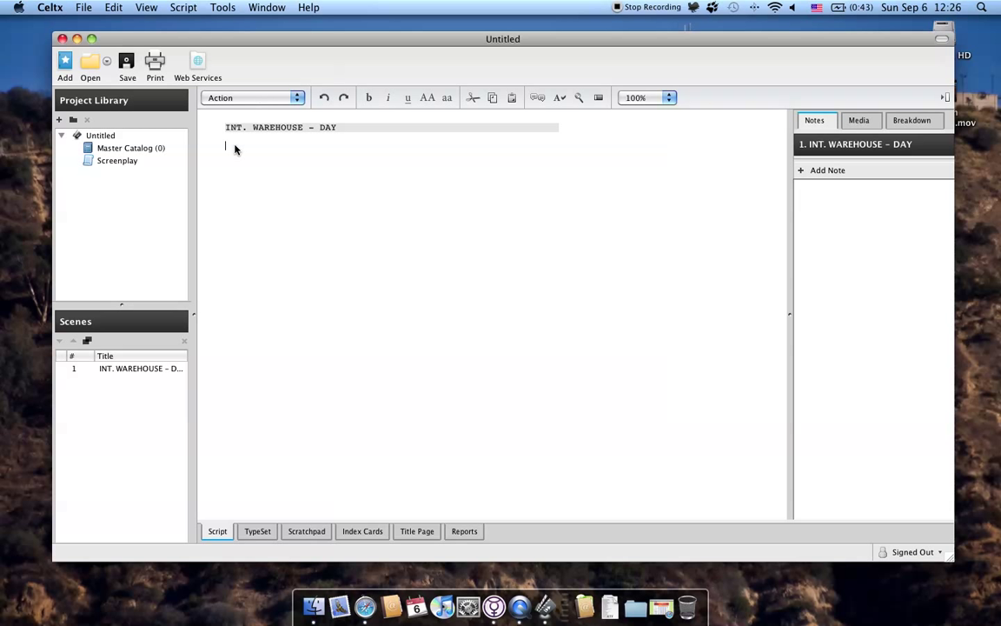
{"action": "type", "text": "This place is a mess."}
{"action": "key", "text": "Return"}
Add the character LENNY below the action line with the dialog "Yo.".
{"action": "key", "text": "Tab"}
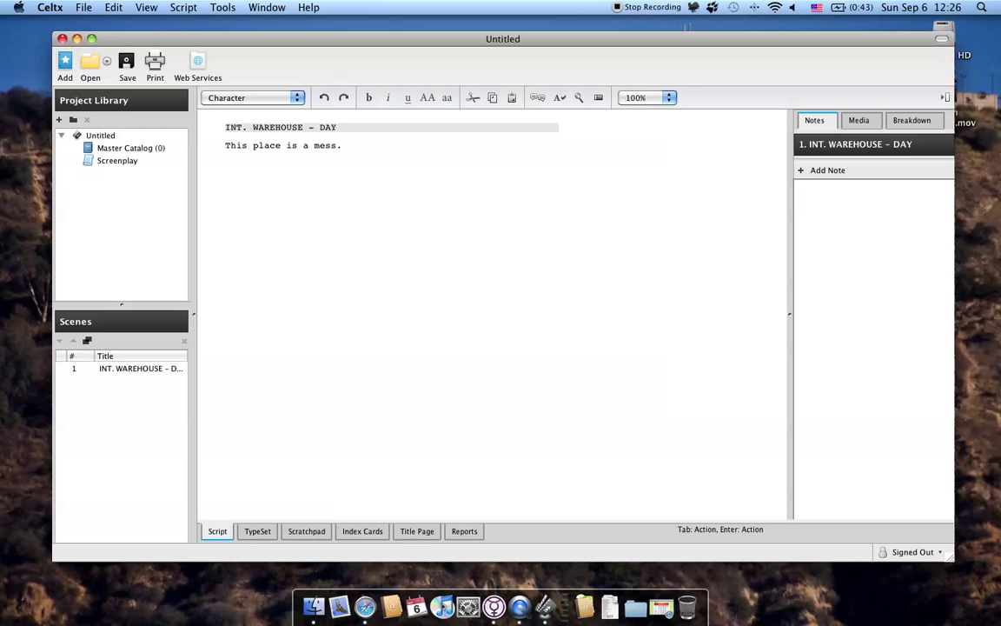
{"action": "type", "text": "LENNY"}
{"action": "key", "text": "Return"}
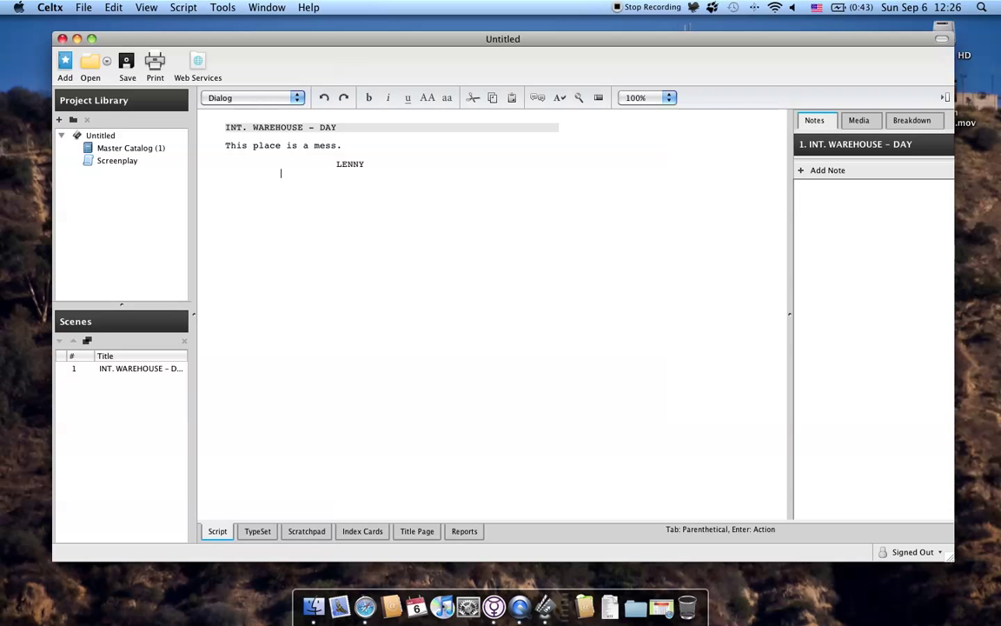
{"action": "type", "text": "Yo."}
{"action": "key", "text": "Return"}
{"action": "key", "text": "BackSpace"}
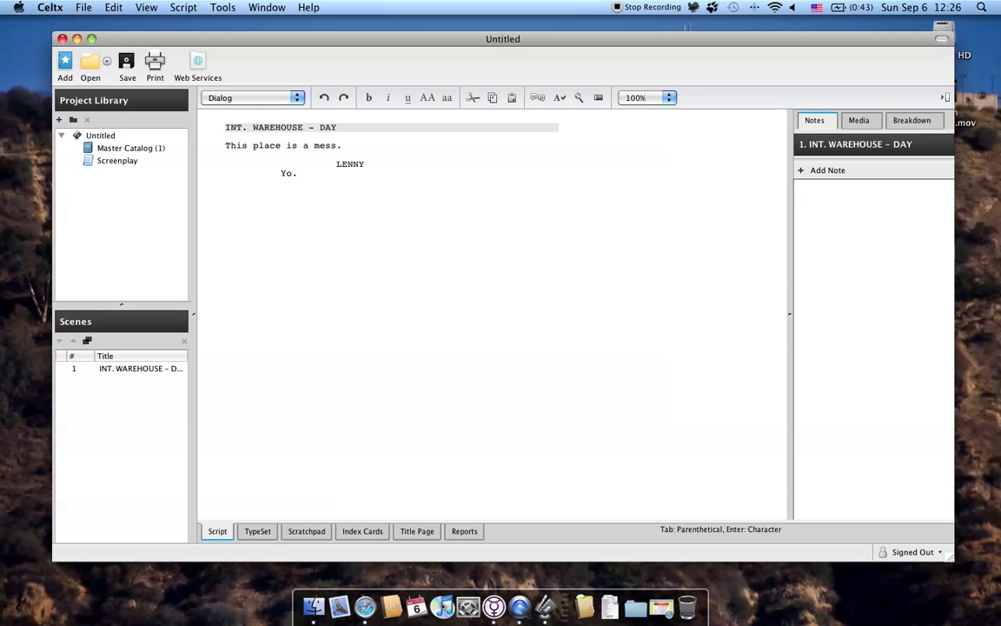
Add the character CARL after Lenny's line with the dialog "Yo man.".
{"action": "key", "text": "Return"}
{"action": "key", "text": "Tab"}
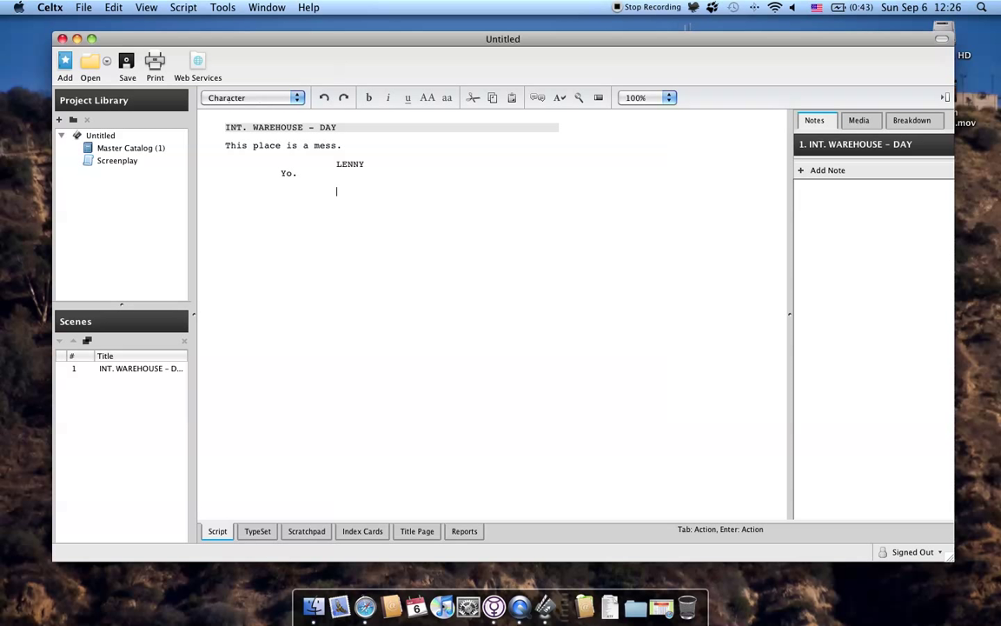
{"action": "type", "text": "CARL"}
{"action": "key", "text": "Return"}
{"action": "type", "text": "Yo man."}
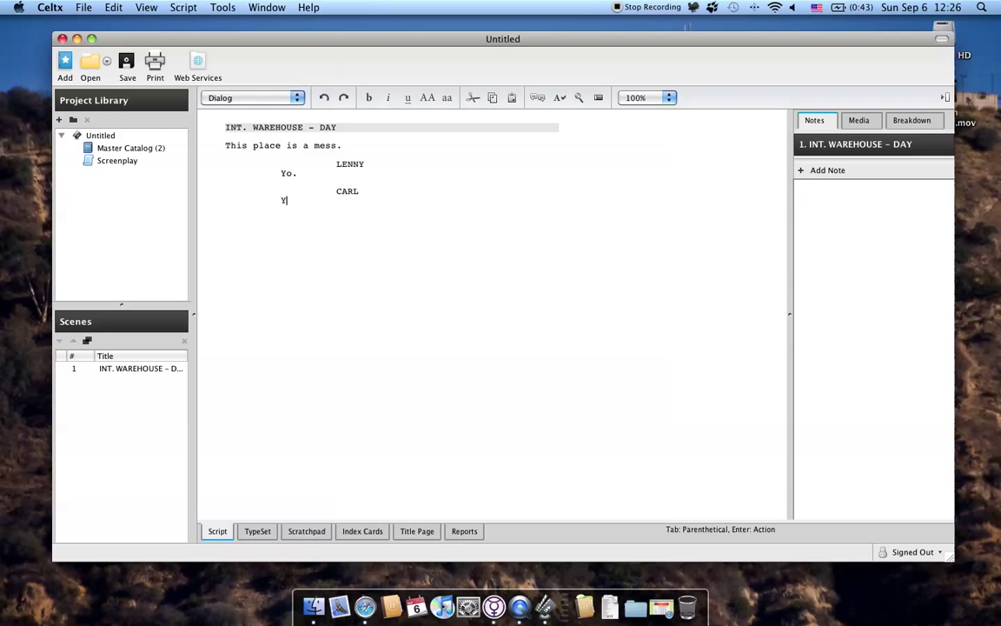
{"action": "key", "text": "Return"}
{"action": "key", "text": "Tab"}
{"action": "key", "text": "BackSpace"}
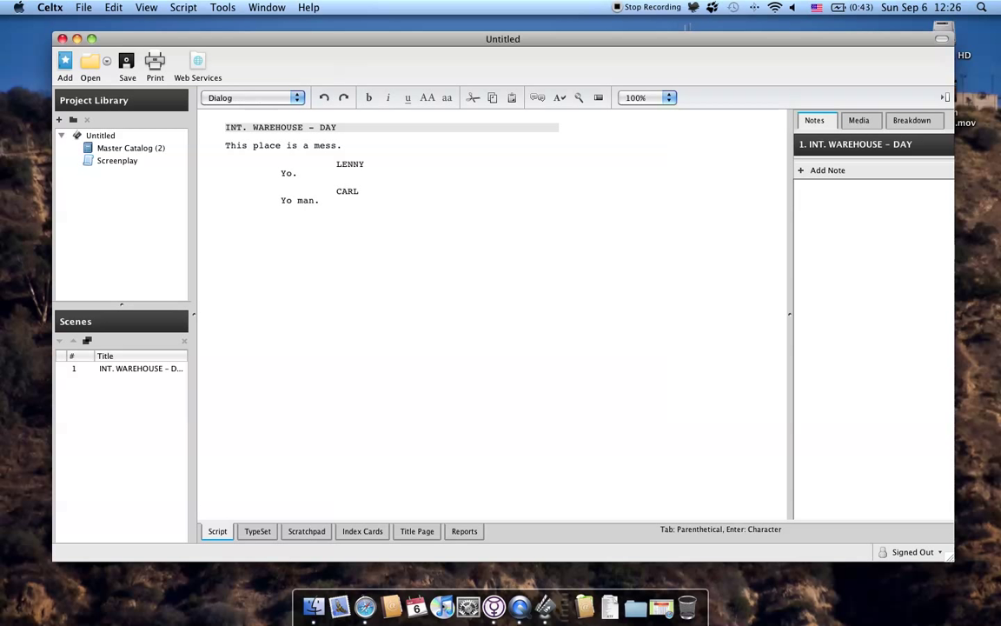
Add the action line "Carl waves." followed by a character cue for LENNY, accepting the suggested name.
{"action": "key", "text": "Return"}
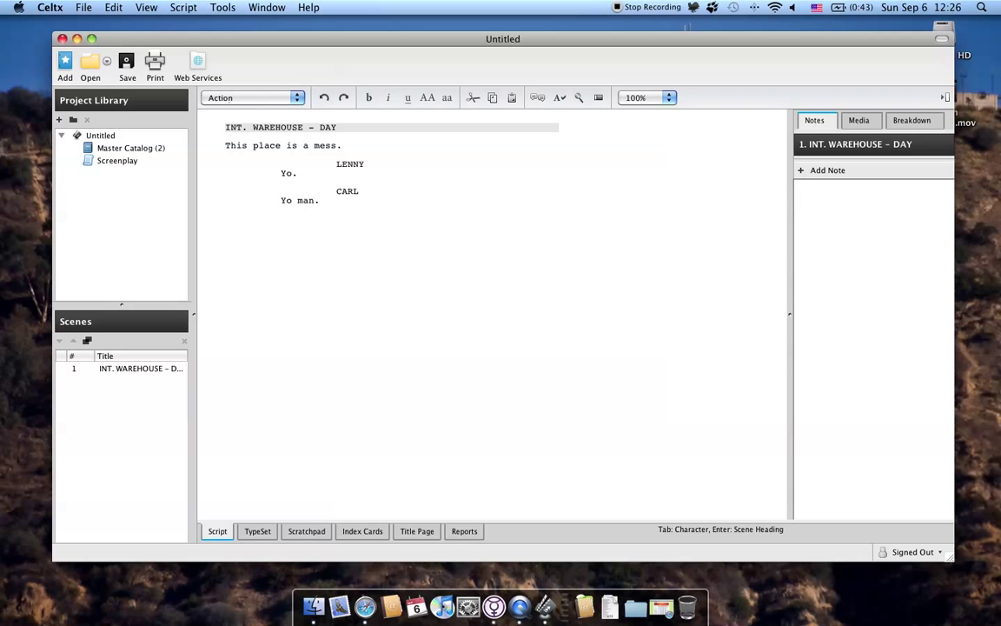
{"action": "type", "text": "Carl waves."}
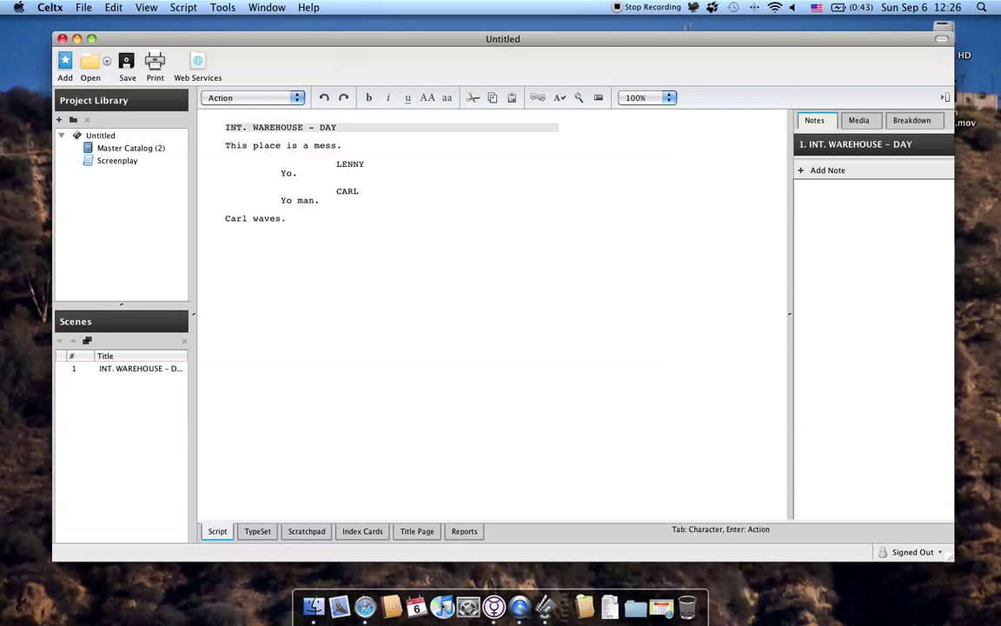
{"action": "key", "text": "Return"}
{"action": "key", "text": "Tab"}
{"action": "type", "text": "LE"}
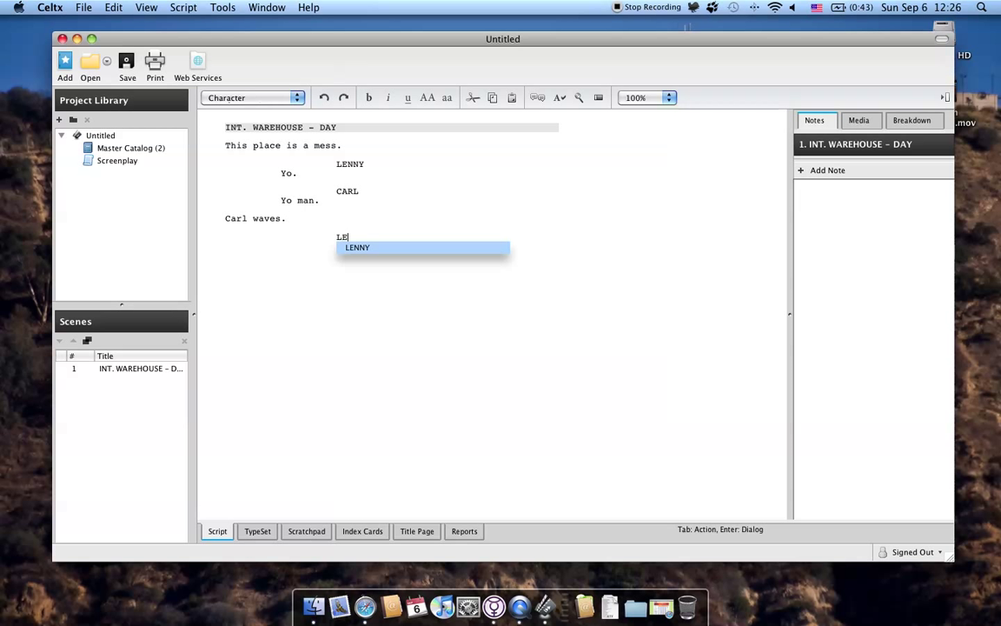
{"action": "key", "text": "Return"}
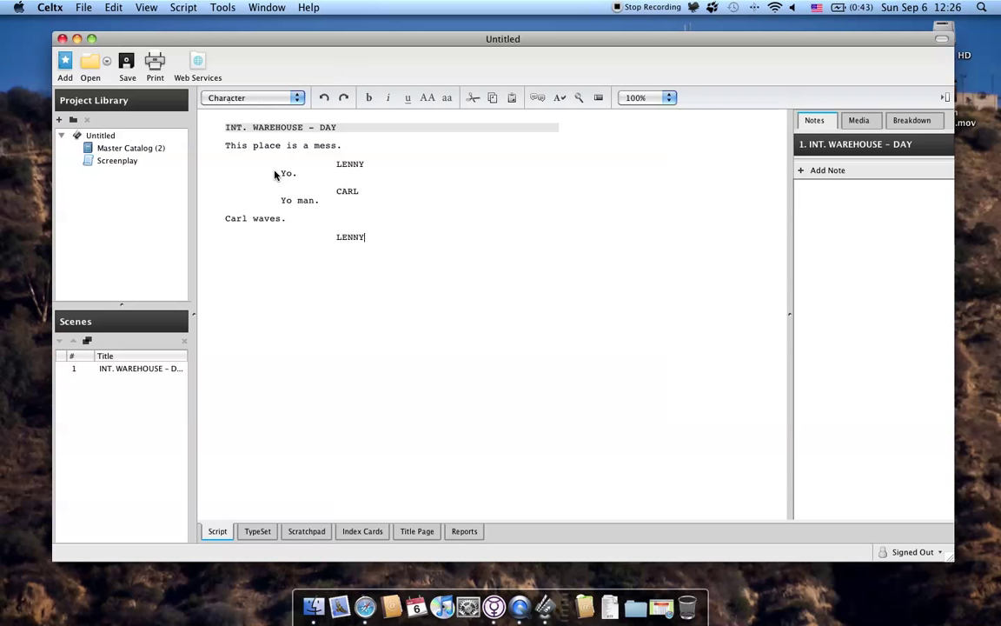
Examine the warehouse scene's index card and its scene tag options, then return to the script.
{"action": "left_click", "coordinate": [353, 532]}
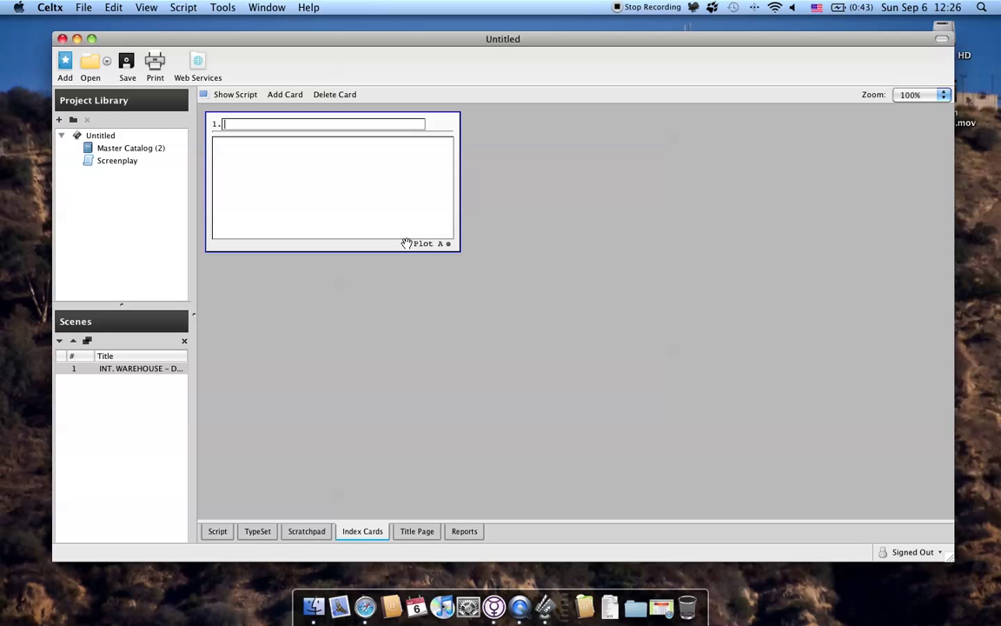
{"action": "key", "text": "Tab"}
{"action": "left_click", "coordinate": [444, 246]}
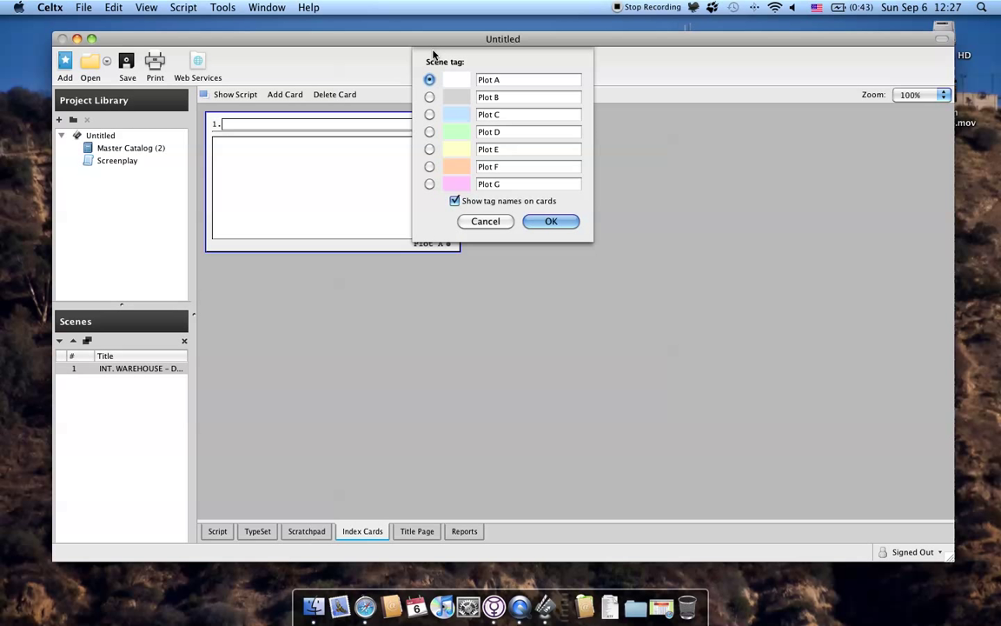
{"action": "left_click", "coordinate": [485, 221]}
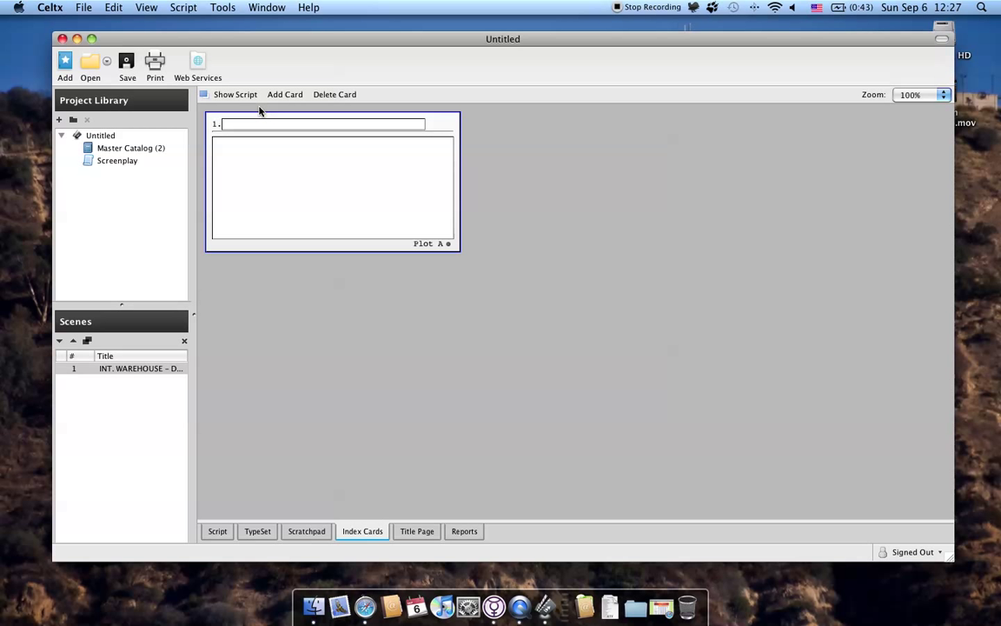
{"action": "left_click", "coordinate": [216, 531]}
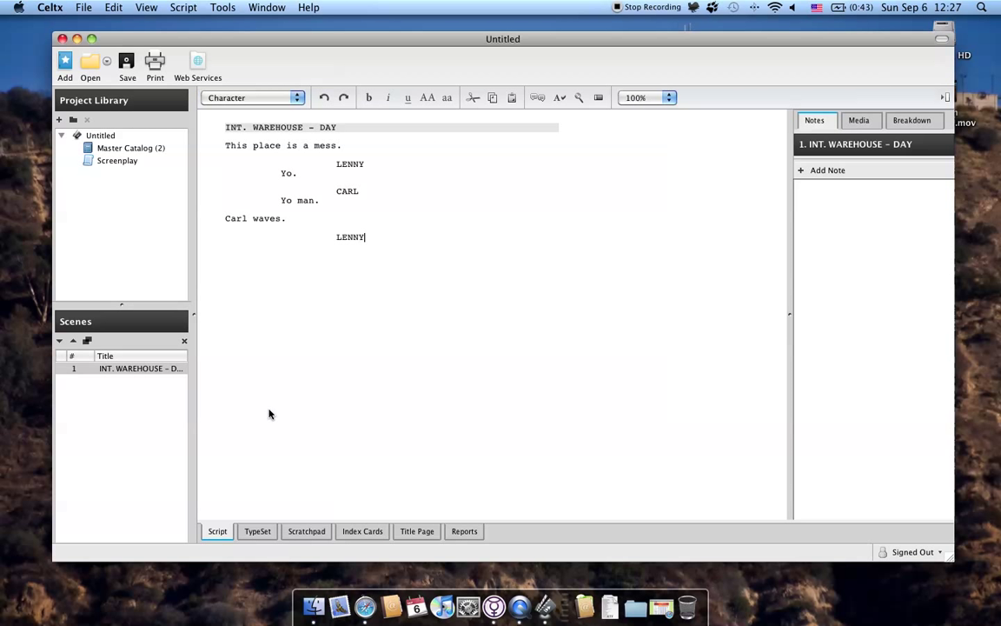
Quit Celtx without saving the untitled project.
{"action": "left_click_drag", "start_coordinate": [370, 36], "coordinate": [369, 33]}
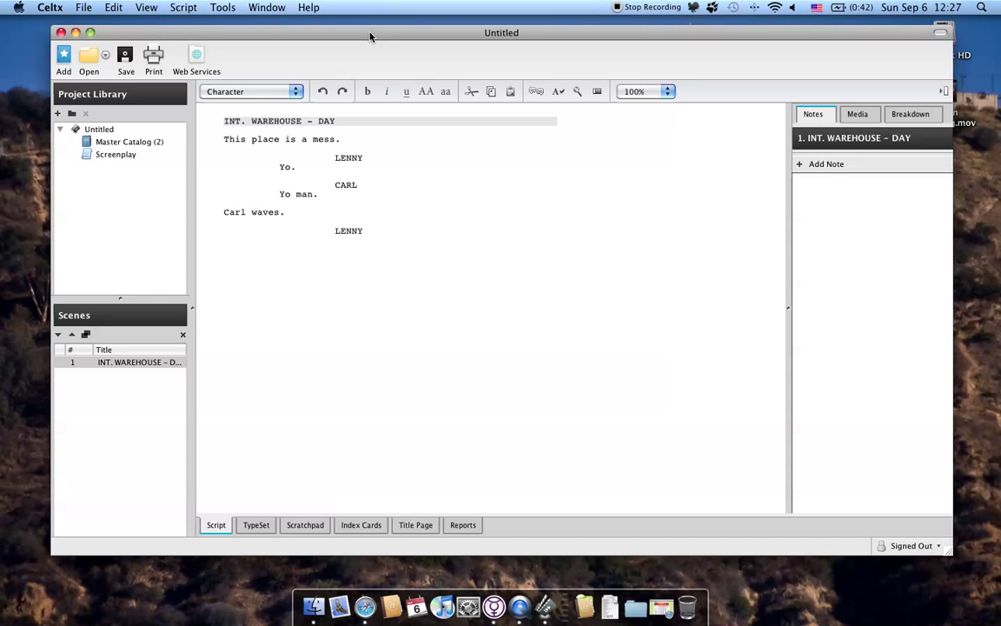
{"action": "left_click", "coordinate": [46, 8]}
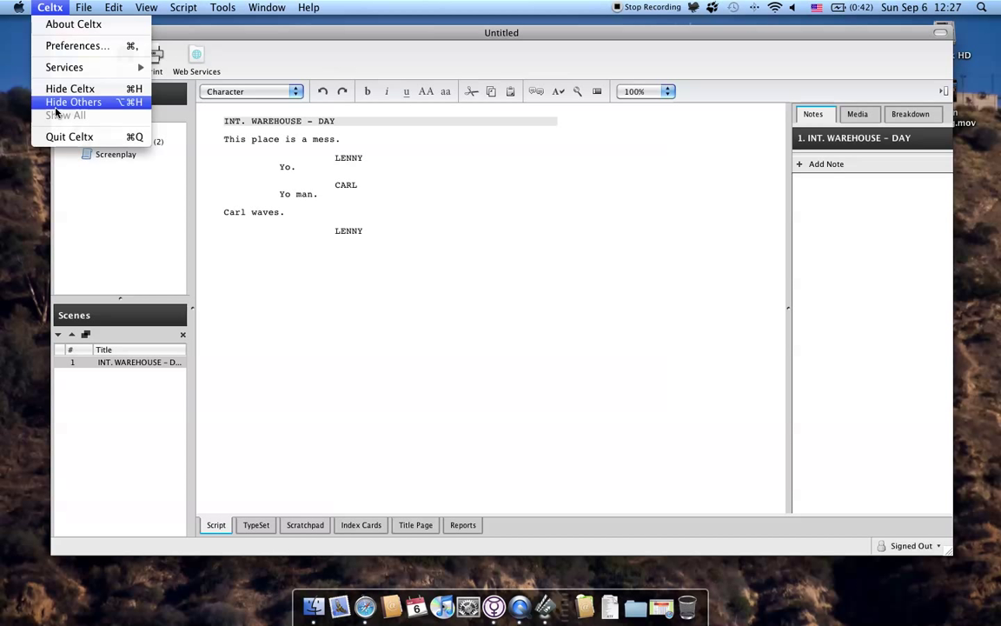
{"action": "left_click", "coordinate": [70, 136]}
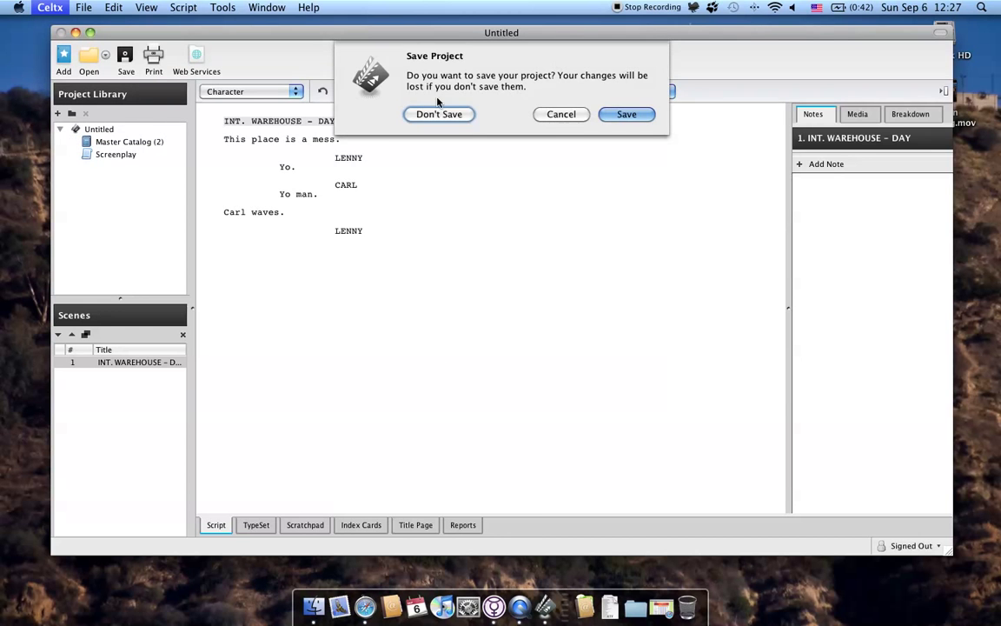
{"action": "left_click", "coordinate": [418, 114]}
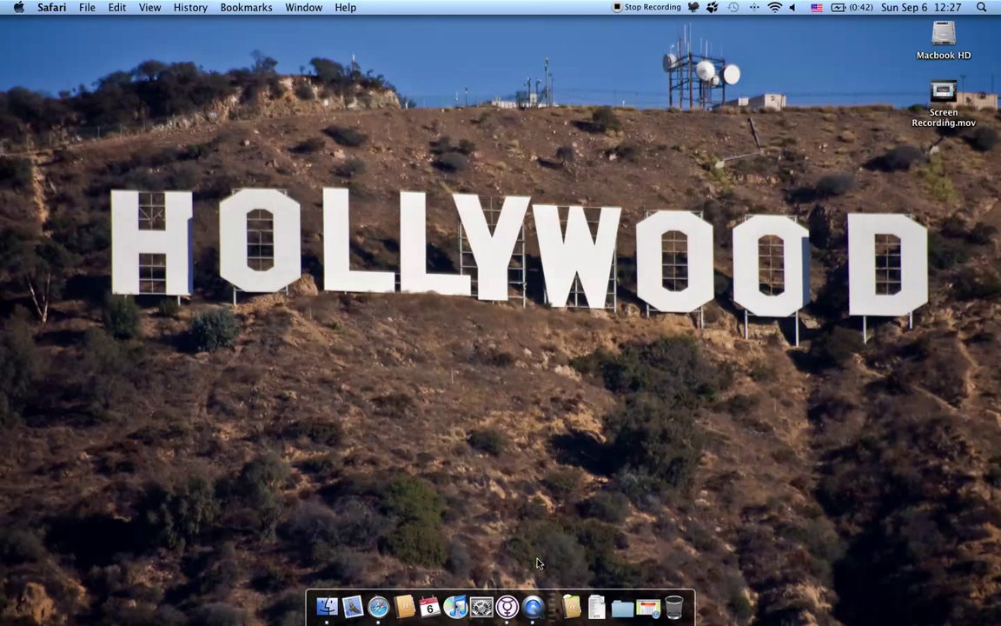
Switch to Safari and look through the YouTube search results for "final draft tutorial".
{"action": "left_click", "coordinate": [648, 600]}
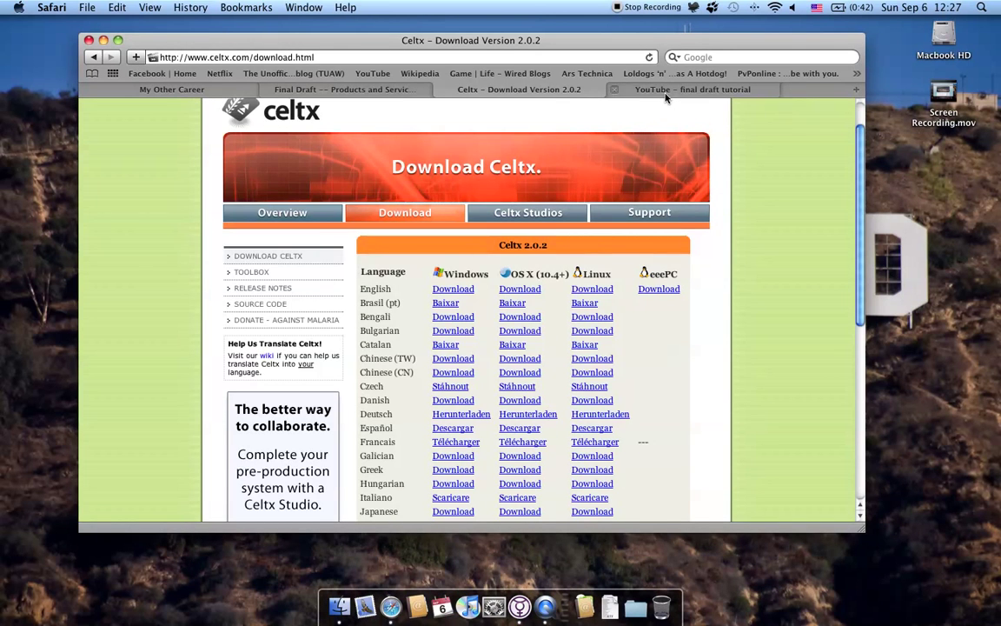
{"action": "left_click", "coordinate": [613, 90]}
{"action": "left_click_drag", "start_coordinate": [285, 120], "coordinate": [213, 117]}
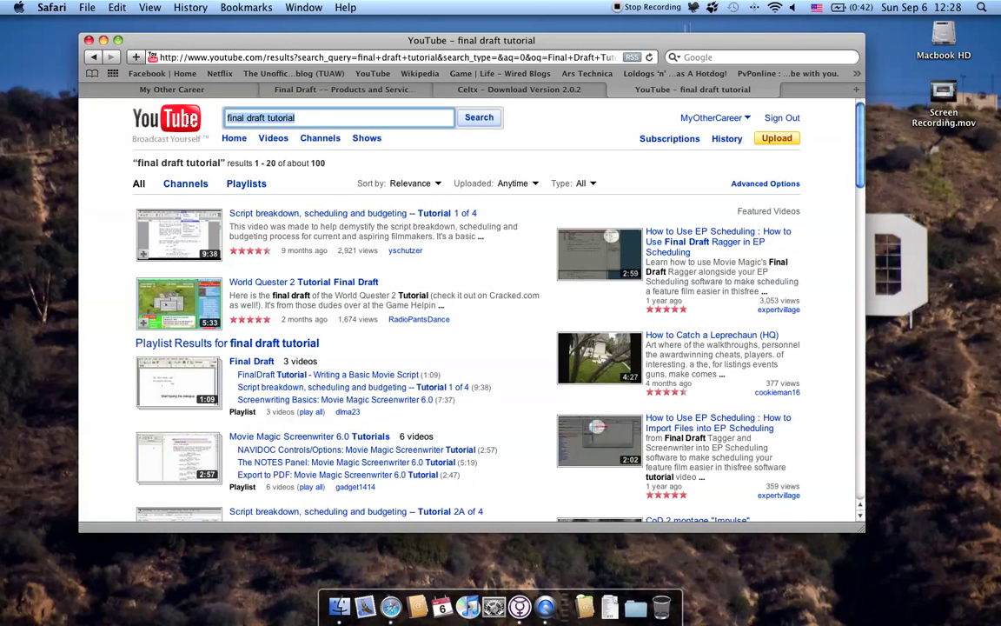
{"action": "left_click", "coordinate": [78, 176]}
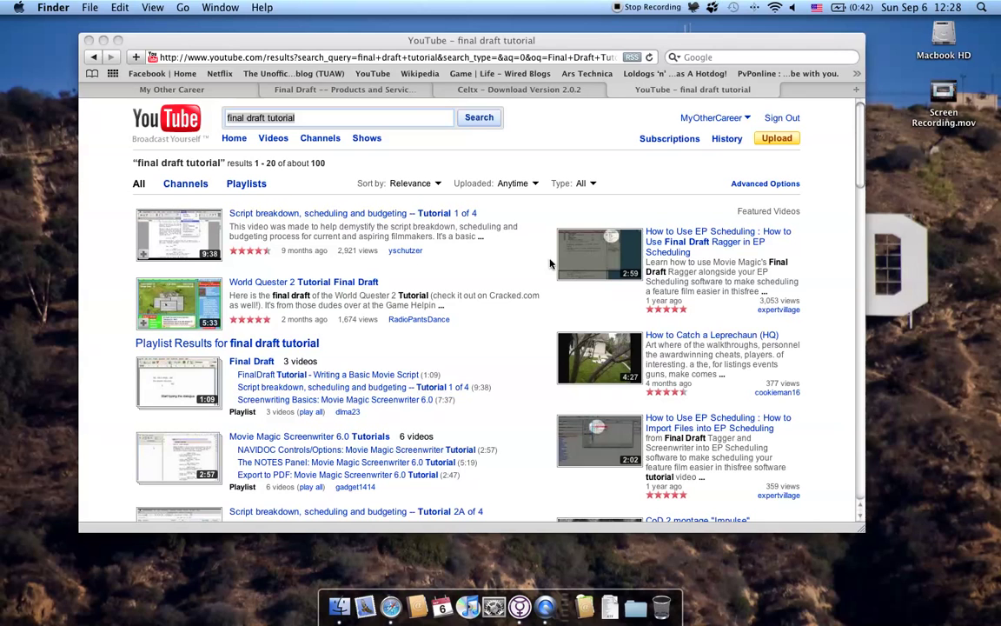
{"action": "left_click", "coordinate": [511, 259]}
{"action": "scroll", "coordinate": [511, 259], "scroll_direction": "down", "scroll_amount": 7}
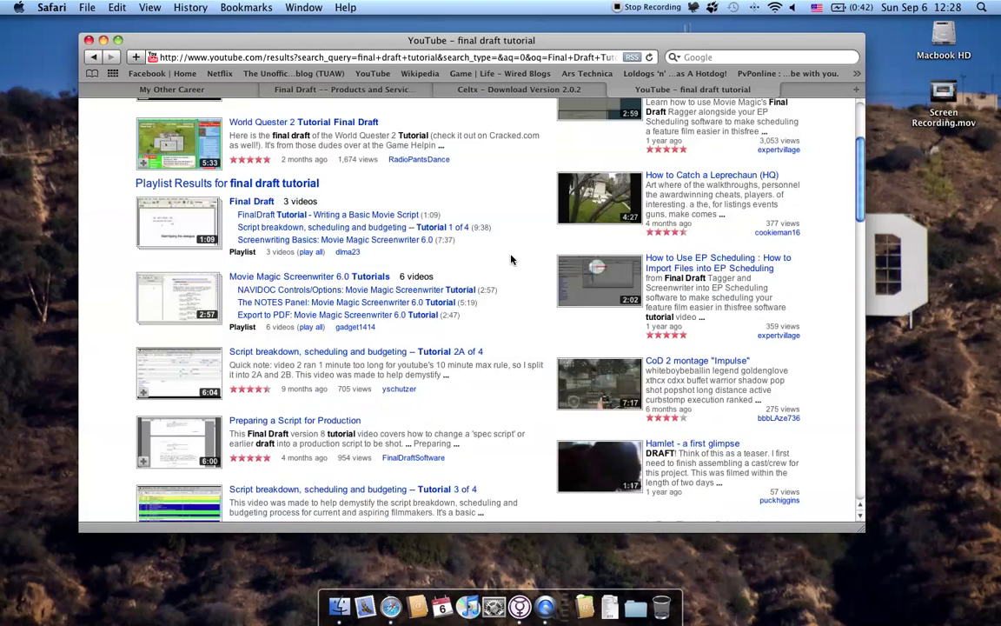
{"action": "scroll", "coordinate": [511, 259], "scroll_direction": "down", "scroll_amount": 8}
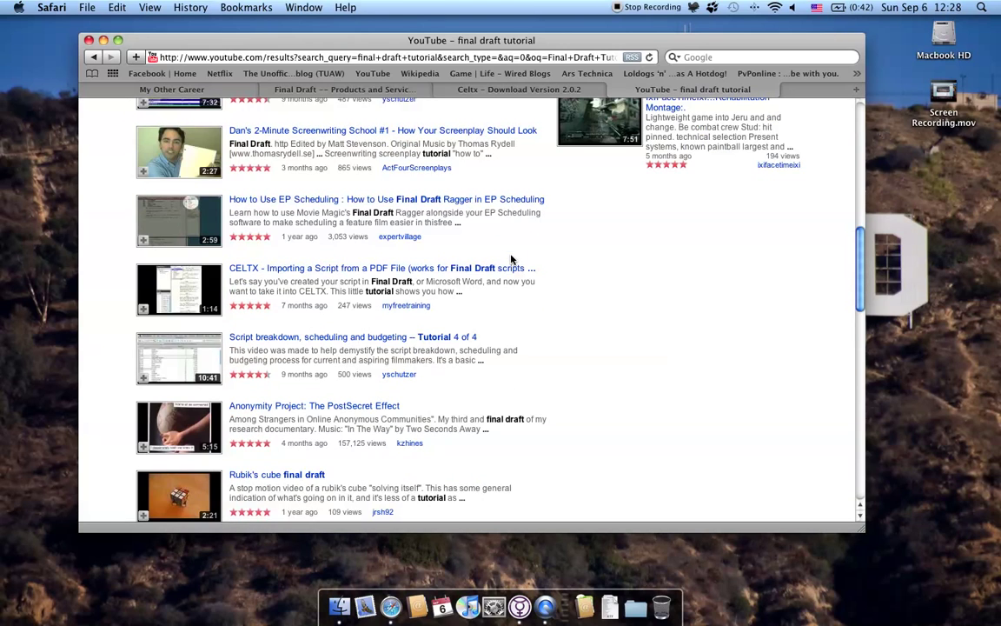
{"action": "scroll", "coordinate": [511, 259], "scroll_direction": "up", "scroll_amount": 15}
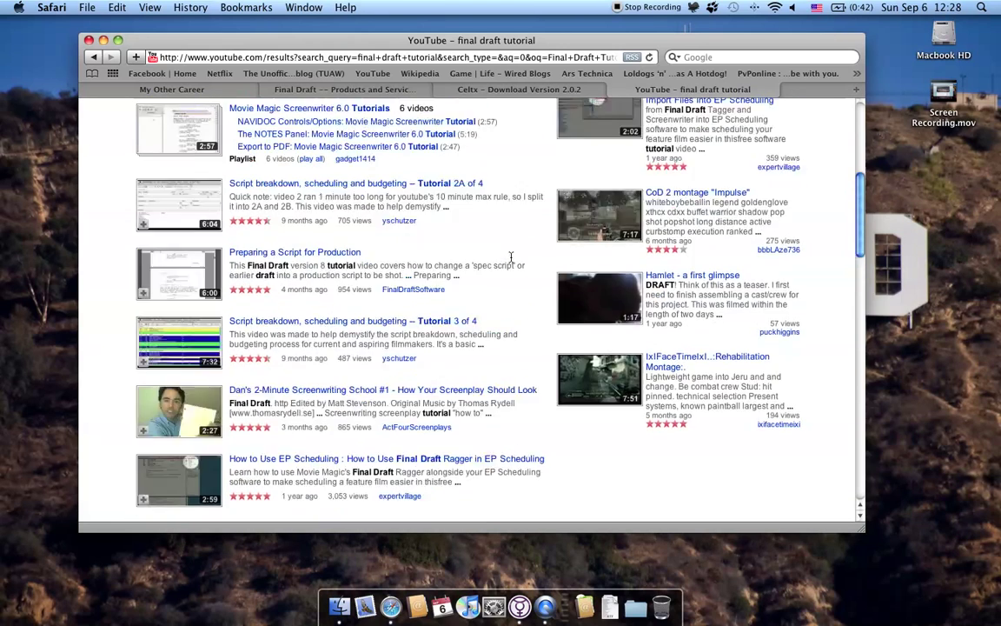
{"action": "scroll", "coordinate": [511, 259], "scroll_direction": "up", "scroll_amount": 3}
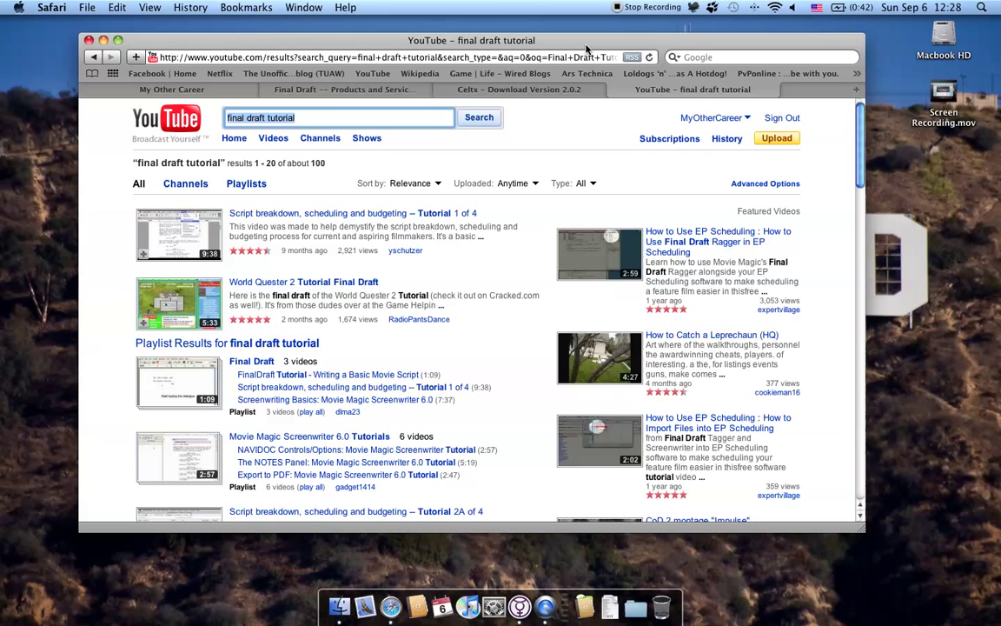
{"action": "left_click_drag", "start_coordinate": [587, 47], "coordinate": [586, 43]}
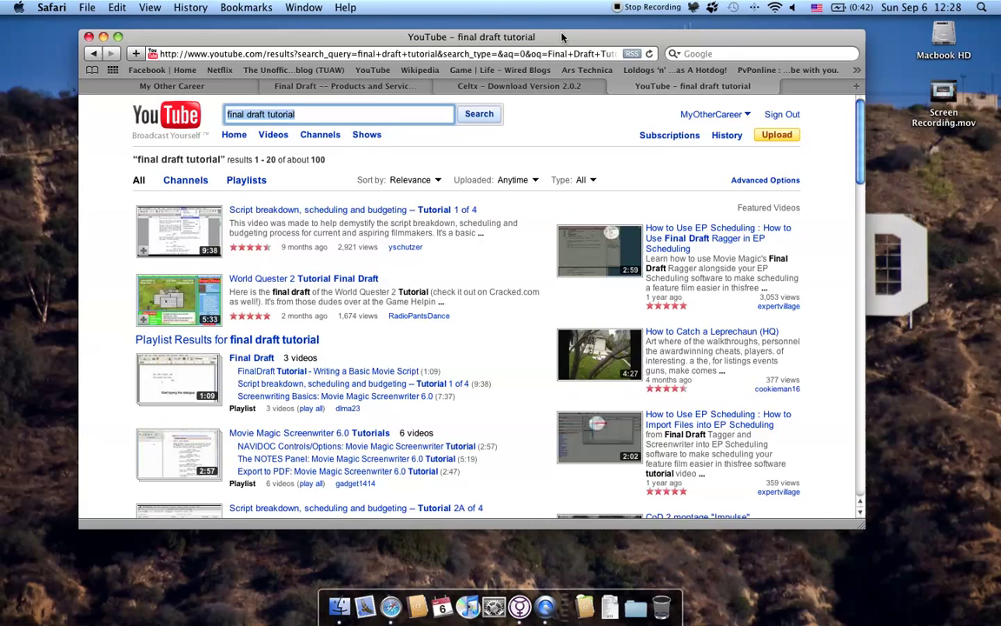
{"action": "left_click_drag", "start_coordinate": [562, 36], "coordinate": [561, 33]}
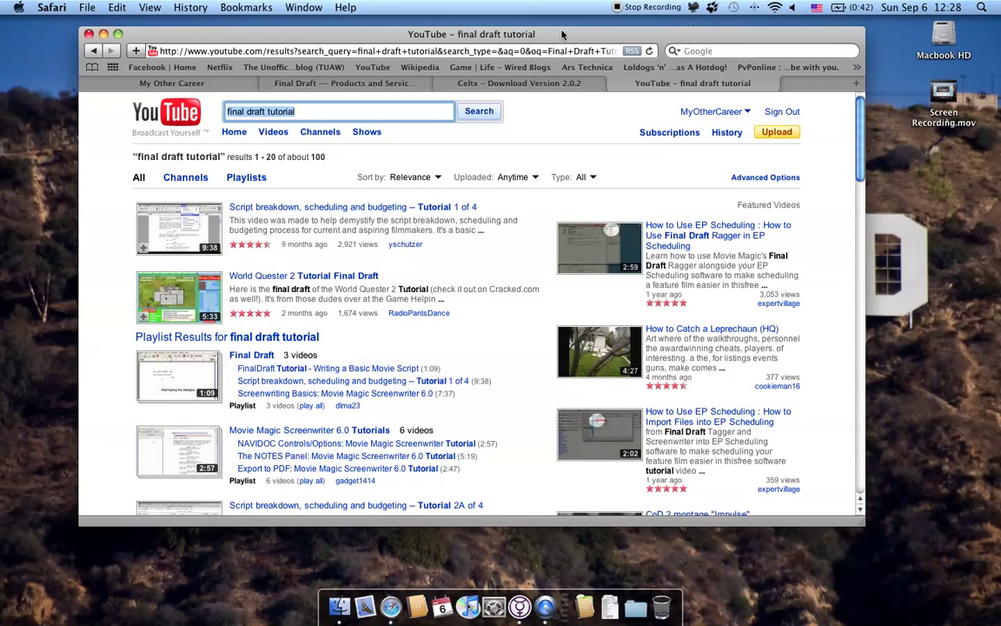